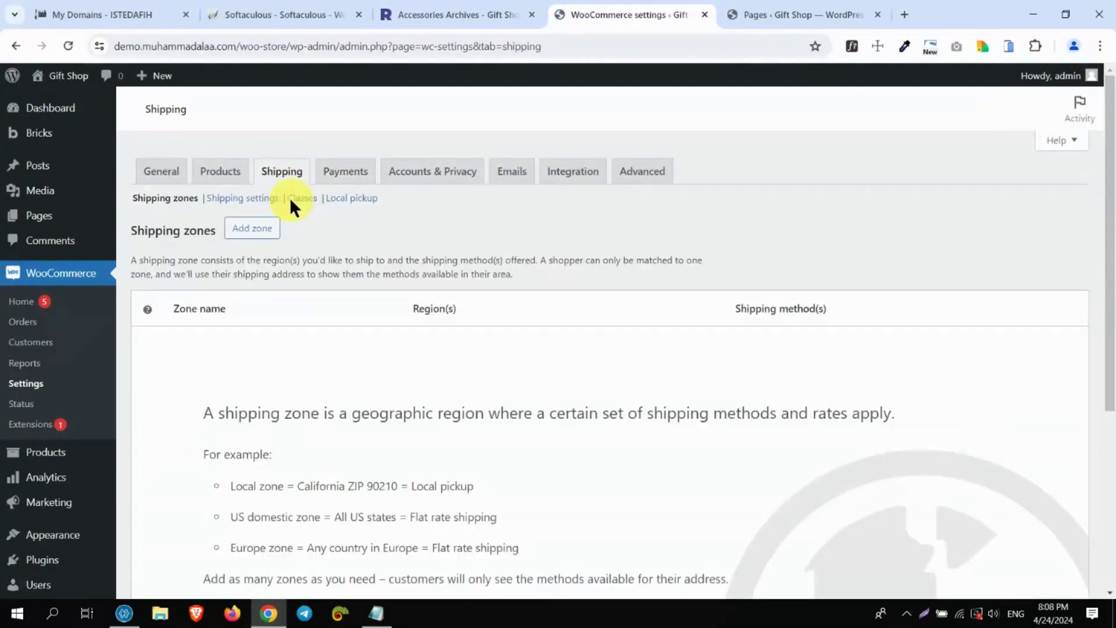
# Switch the store's shipping locations to Disable shipping & shipping calculations and back to Ship to all countries you sell to.
pyautogui.click(161, 173)
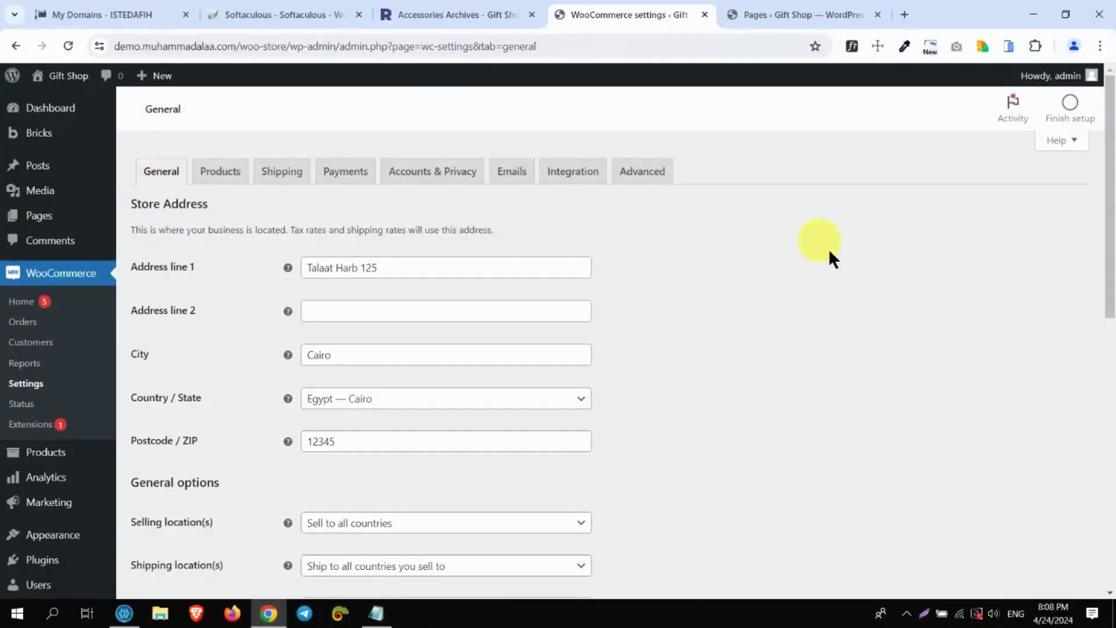
pyautogui.moveTo(1110, 138); pyautogui.dragTo(1107, 241)
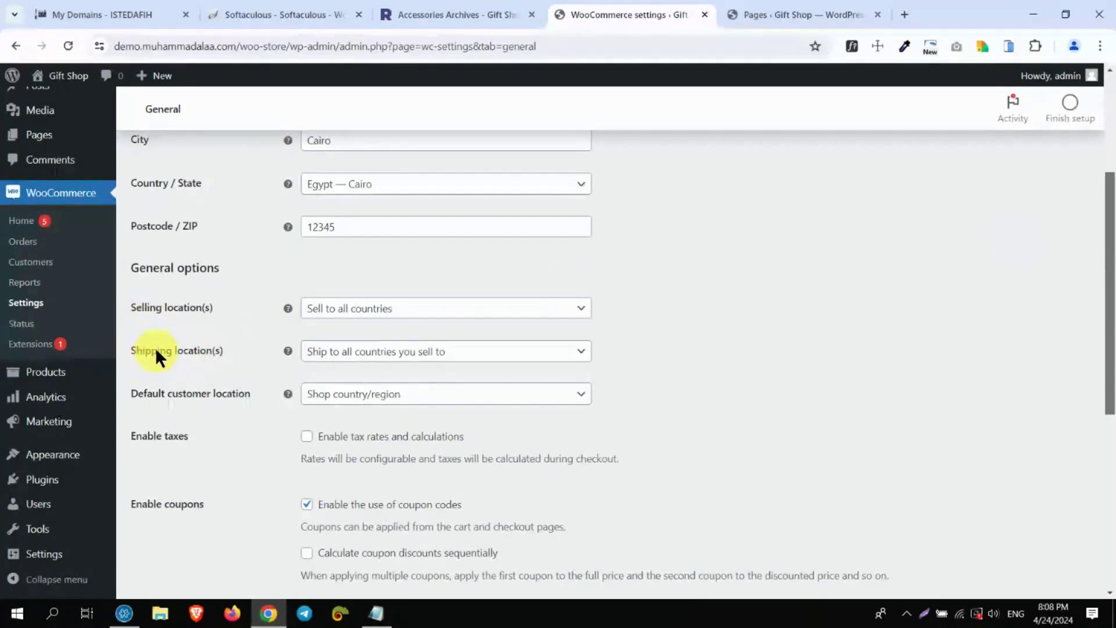
pyautogui.click(343, 352)
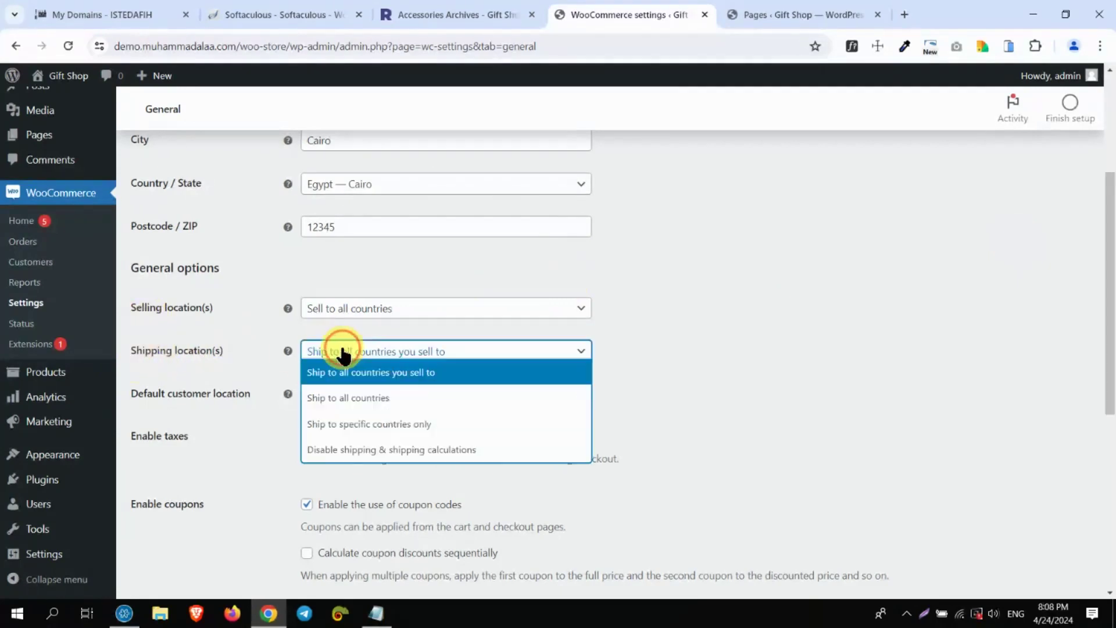
pyautogui.click(375, 449)
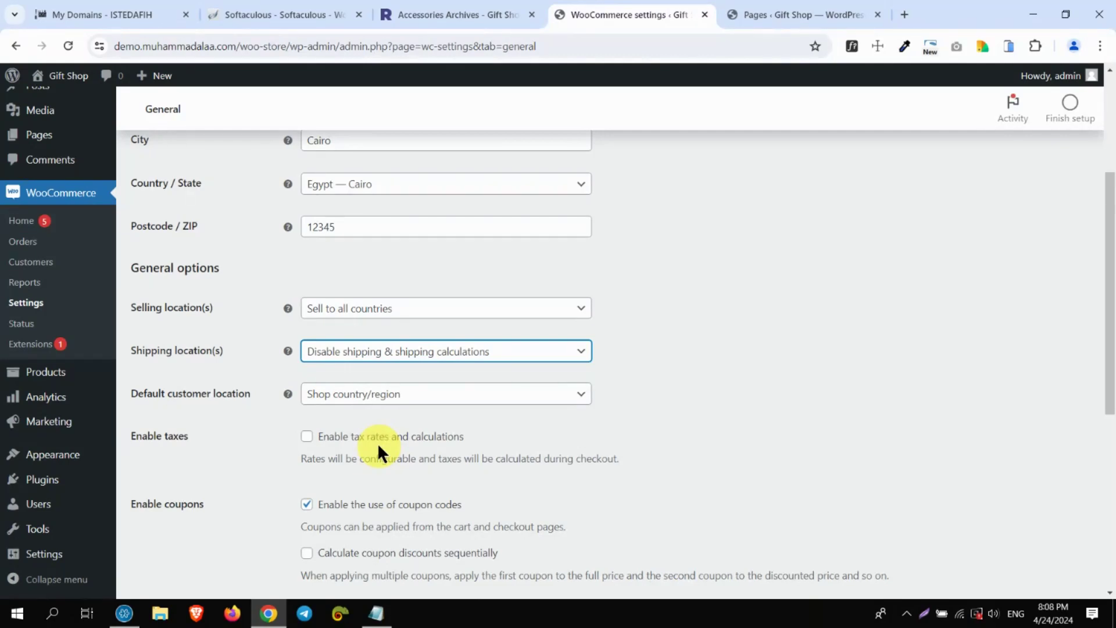
pyautogui.click(375, 353)
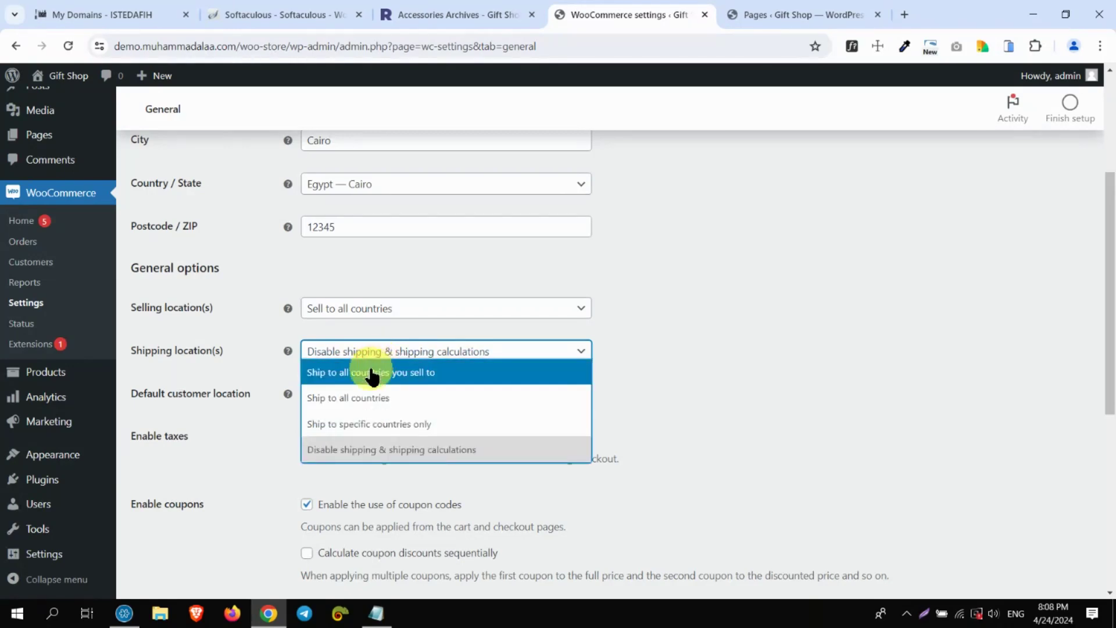
pyautogui.click(371, 369)
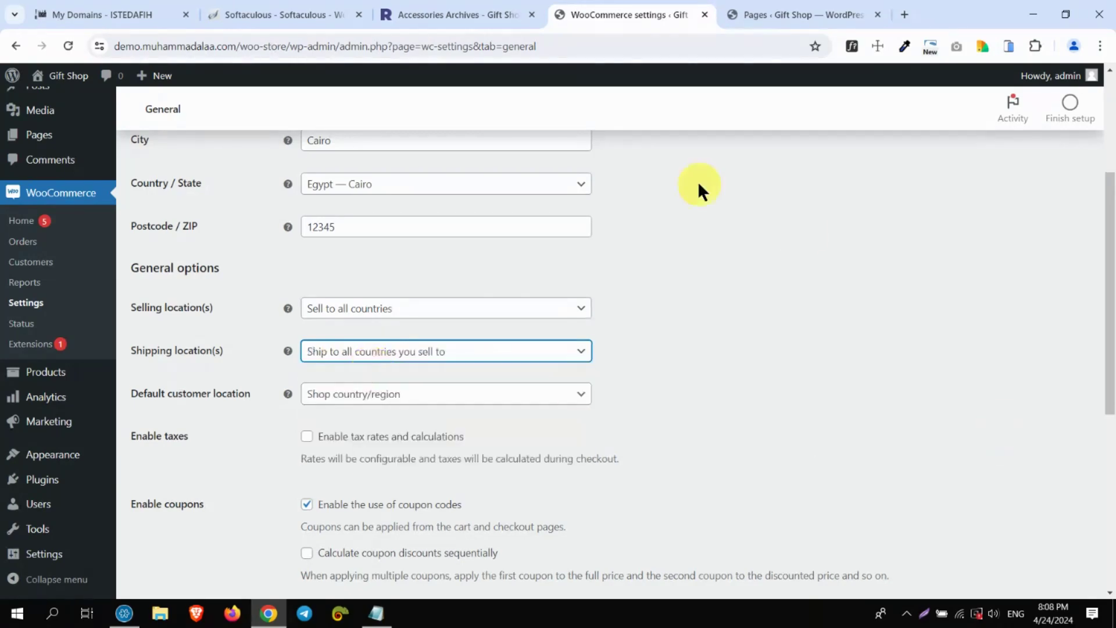
pyautogui.click(1111, 129)
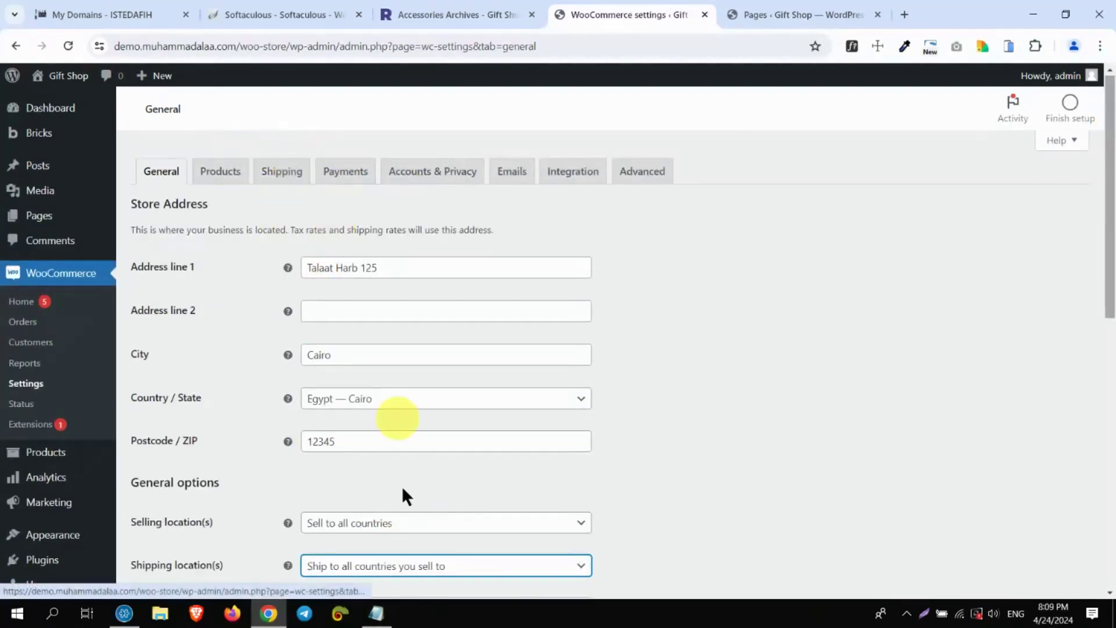
# Start a new shipping zone in the store's shipping settings.
pyautogui.click(283, 175)
pyautogui.click(607, 135)
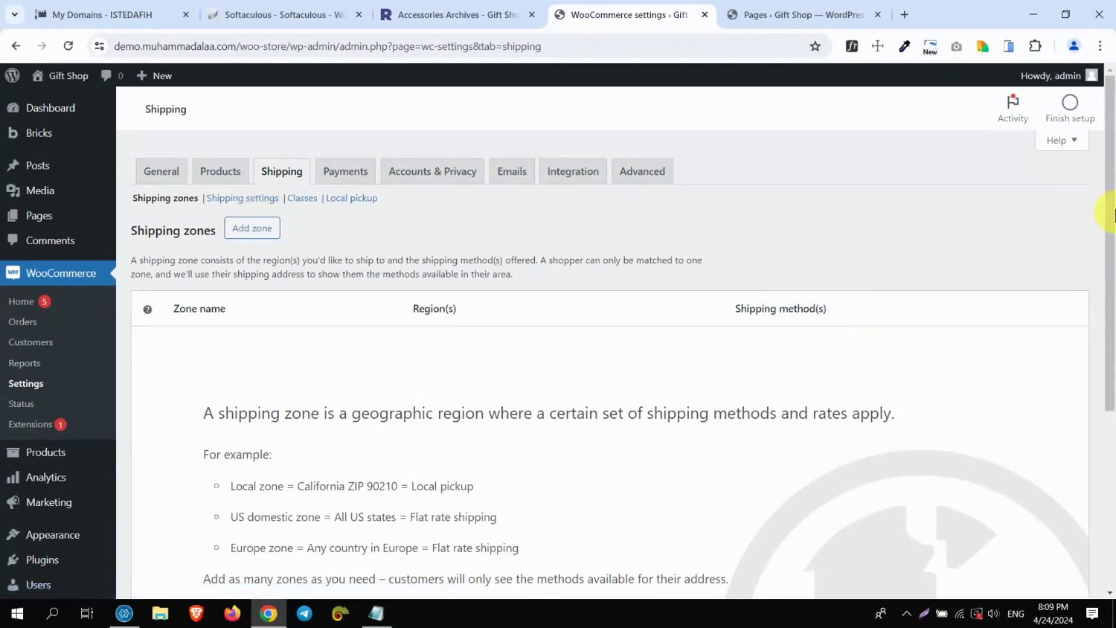
pyautogui.moveTo(1111, 163); pyautogui.dragTo(1113, 303)
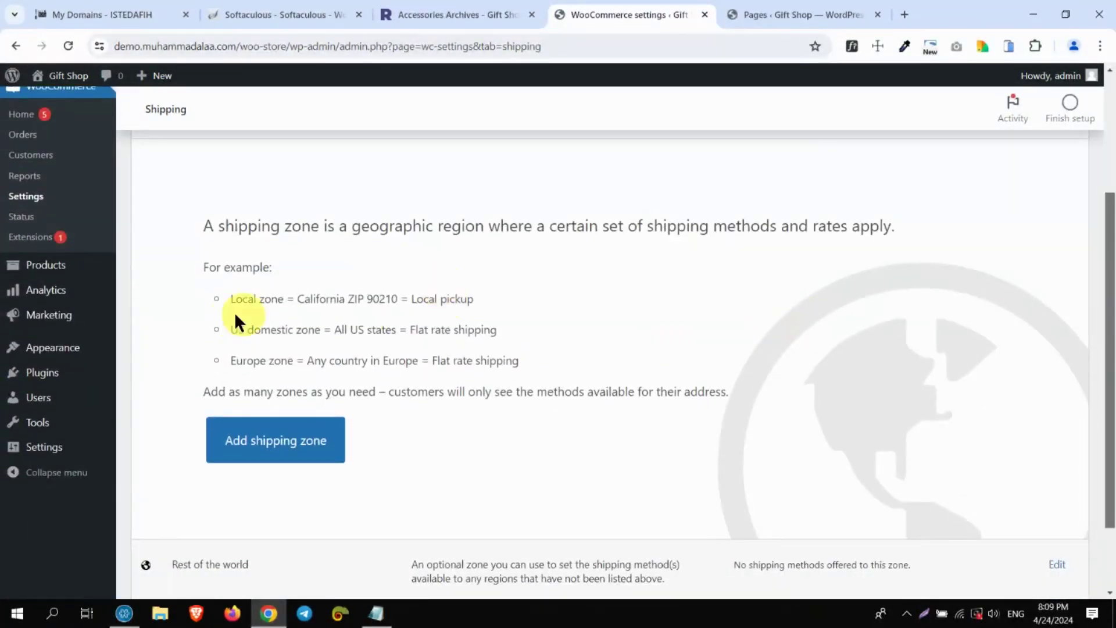
pyautogui.moveTo(234, 299); pyautogui.dragTo(499, 292)
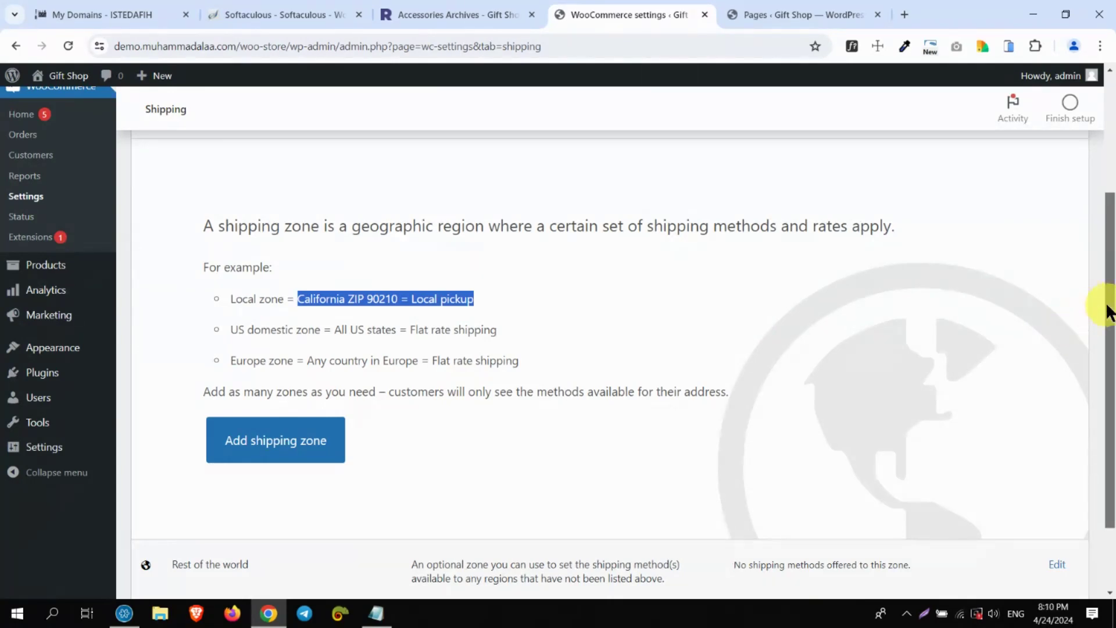
pyautogui.moveTo(1107, 319); pyautogui.dragTo(1064, 366)
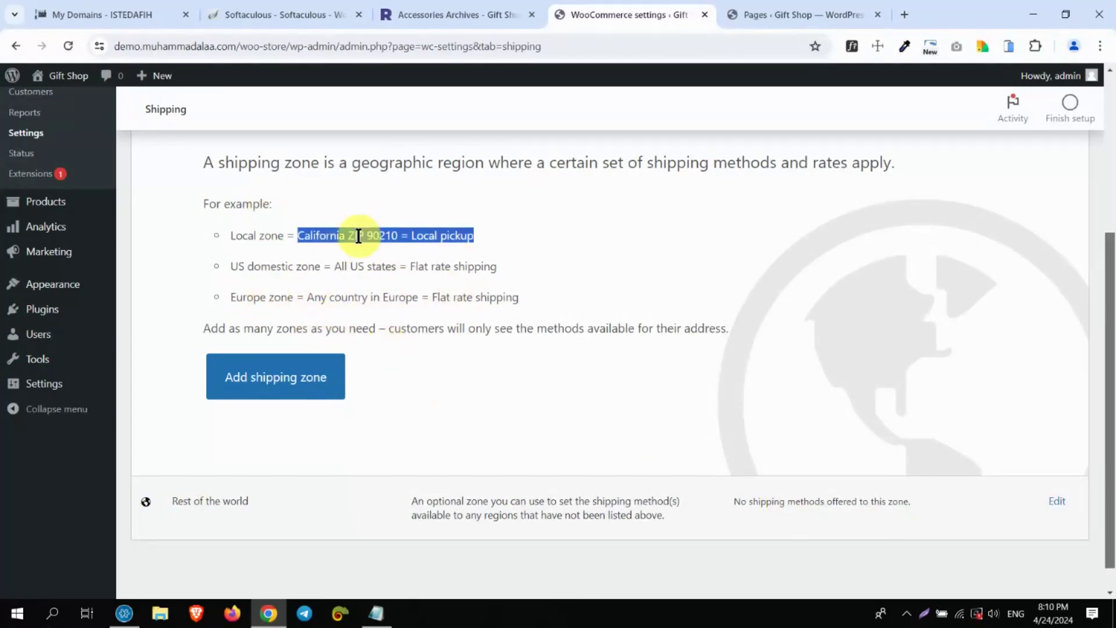
pyautogui.click(276, 394)
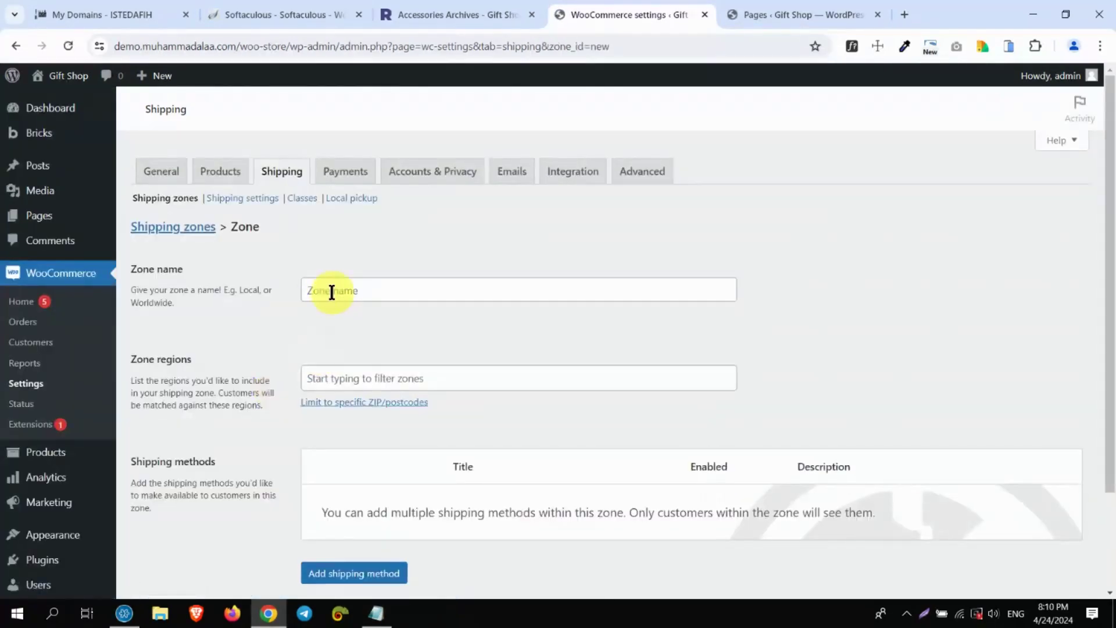
# Name the new shipping zone Egypt and select the whole country of Egypt as its region.
pyautogui.click(332, 292)
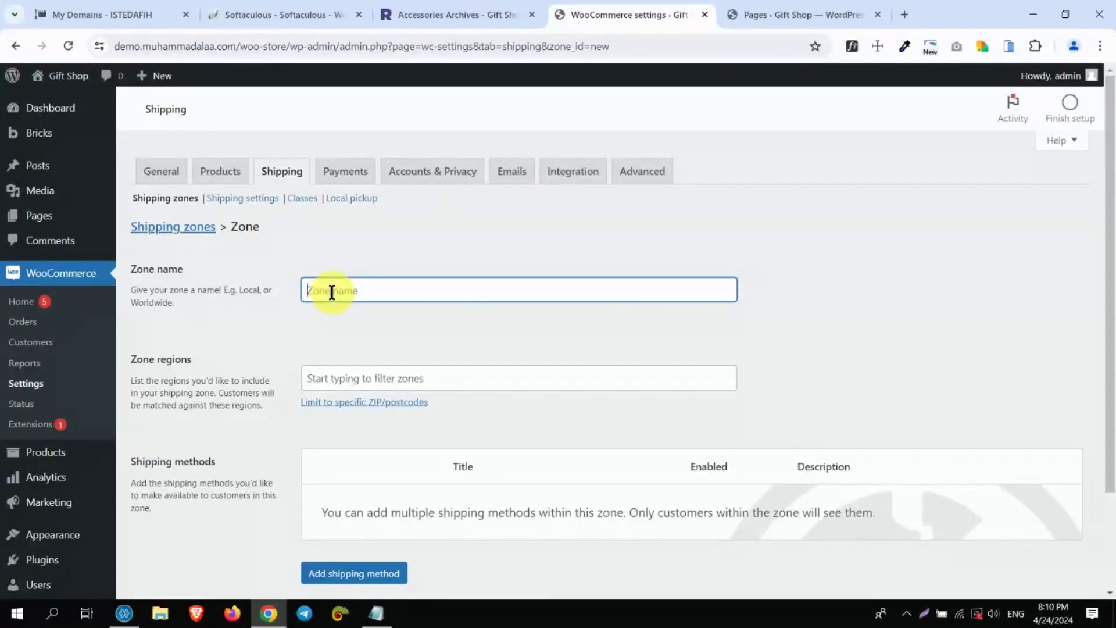
pyautogui.write('Egypt')
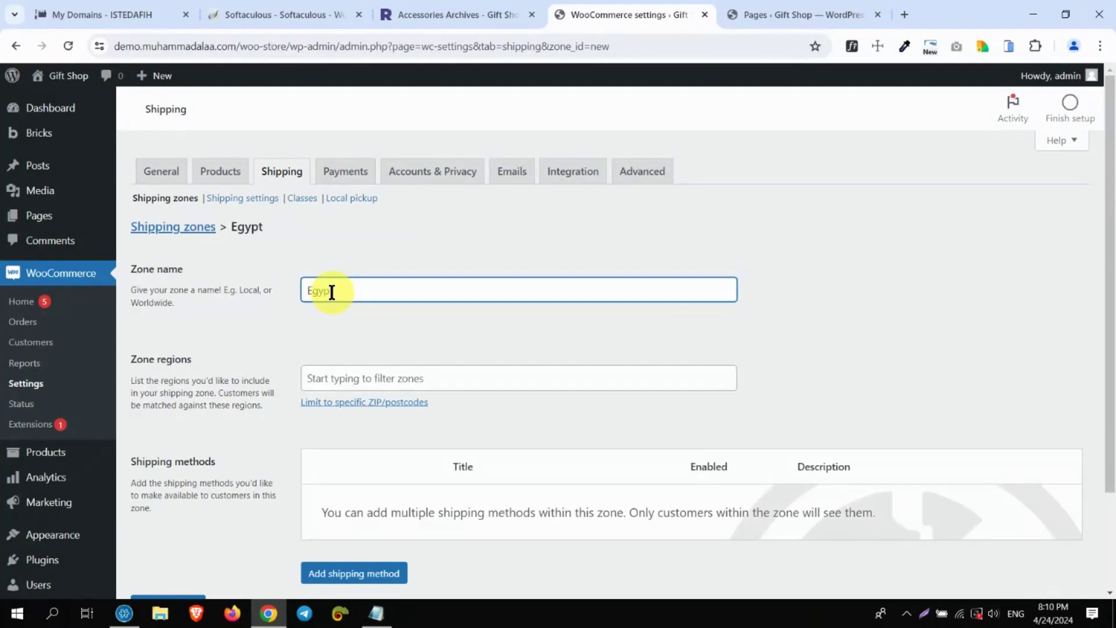
pyautogui.click(363, 376)
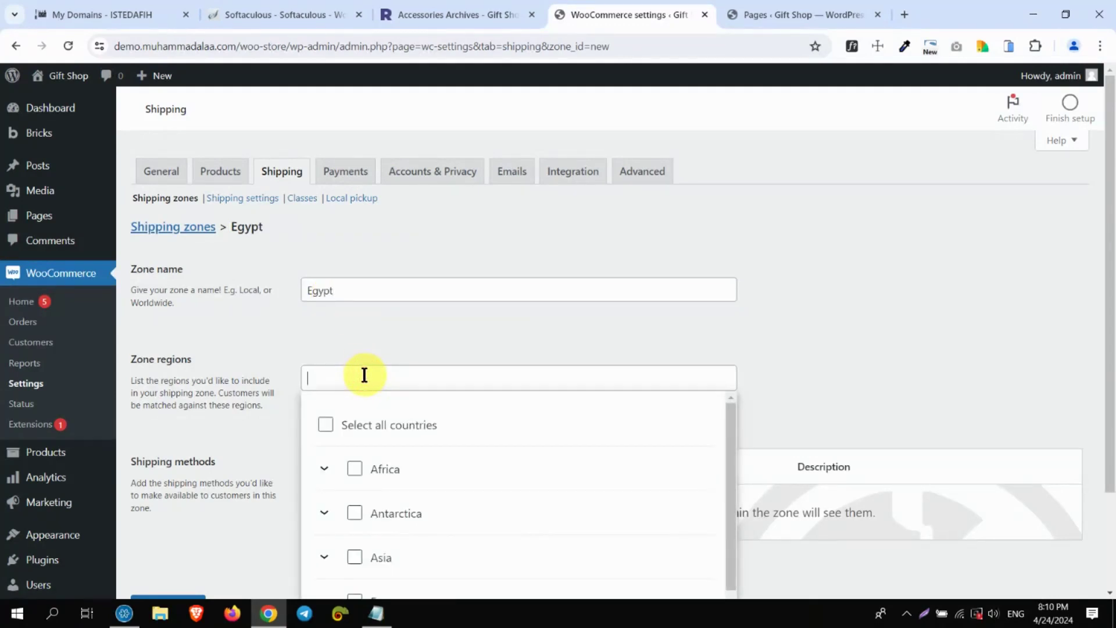
pyautogui.write('egy')
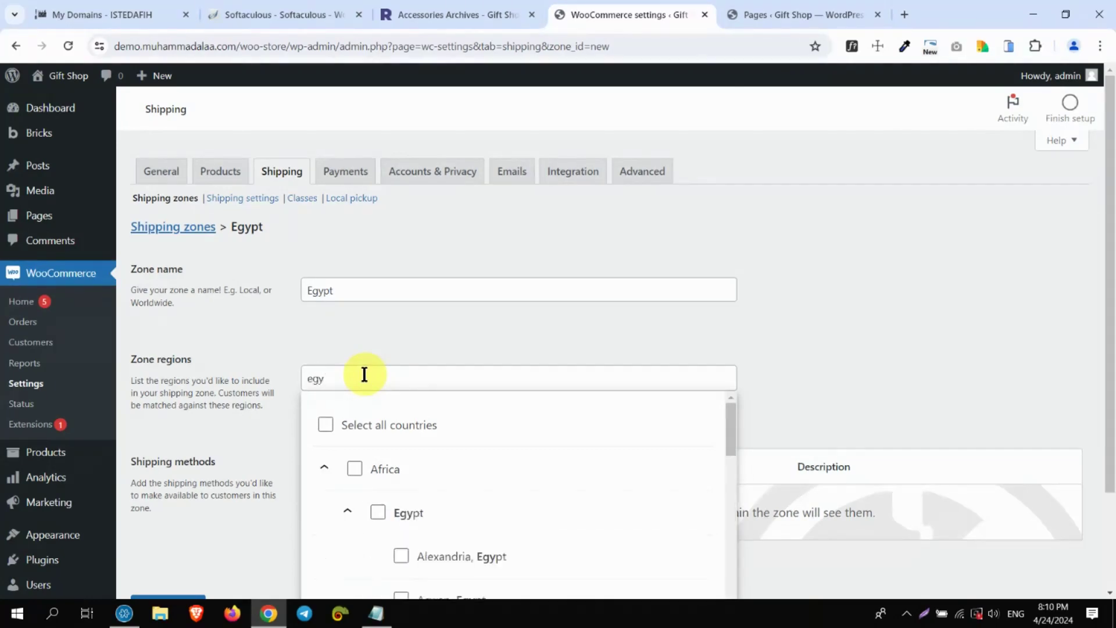
pyautogui.click(378, 513)
pyautogui.click(550, 317)
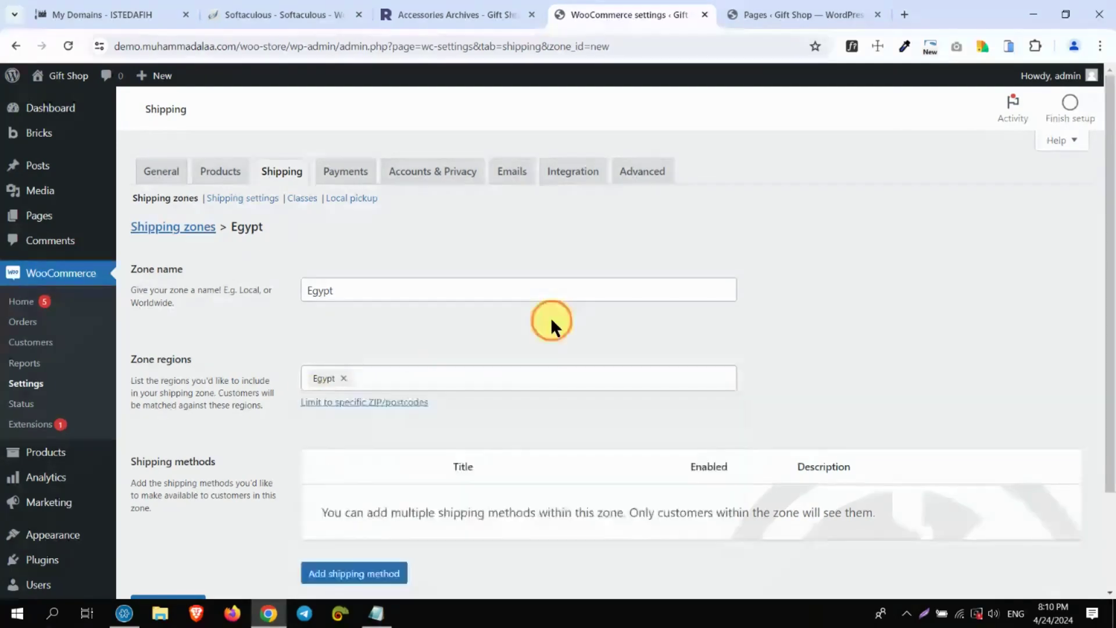
# Choose Flat rate as the Egypt zone's first shipping method and proceed to its setup.
pyautogui.moveTo(1108, 221); pyautogui.dragTo(1112, 301)
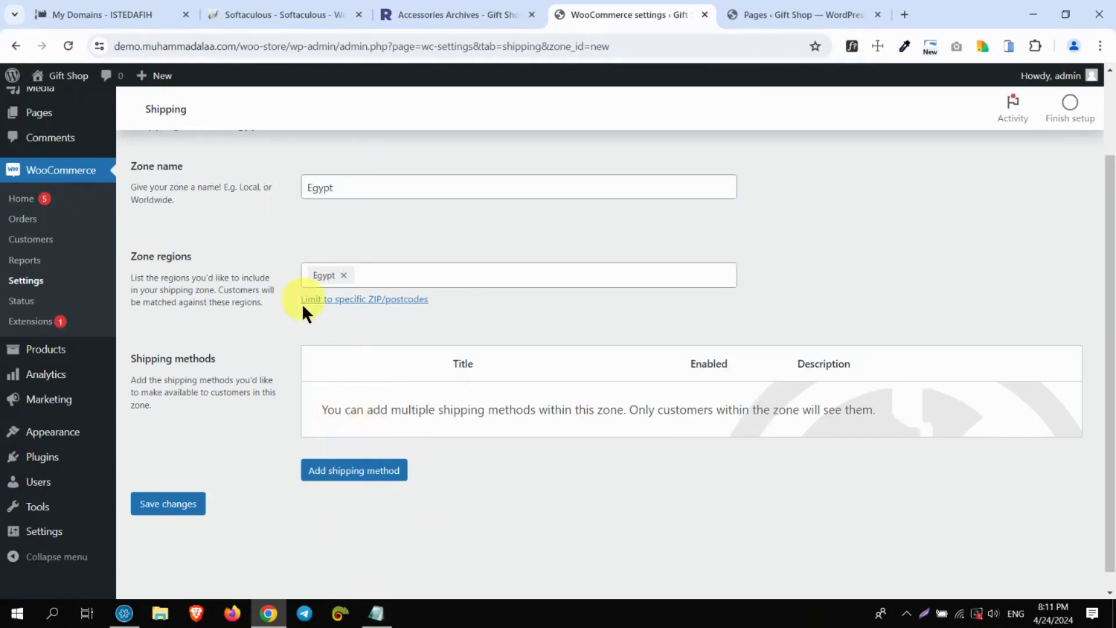
pyautogui.click(323, 469)
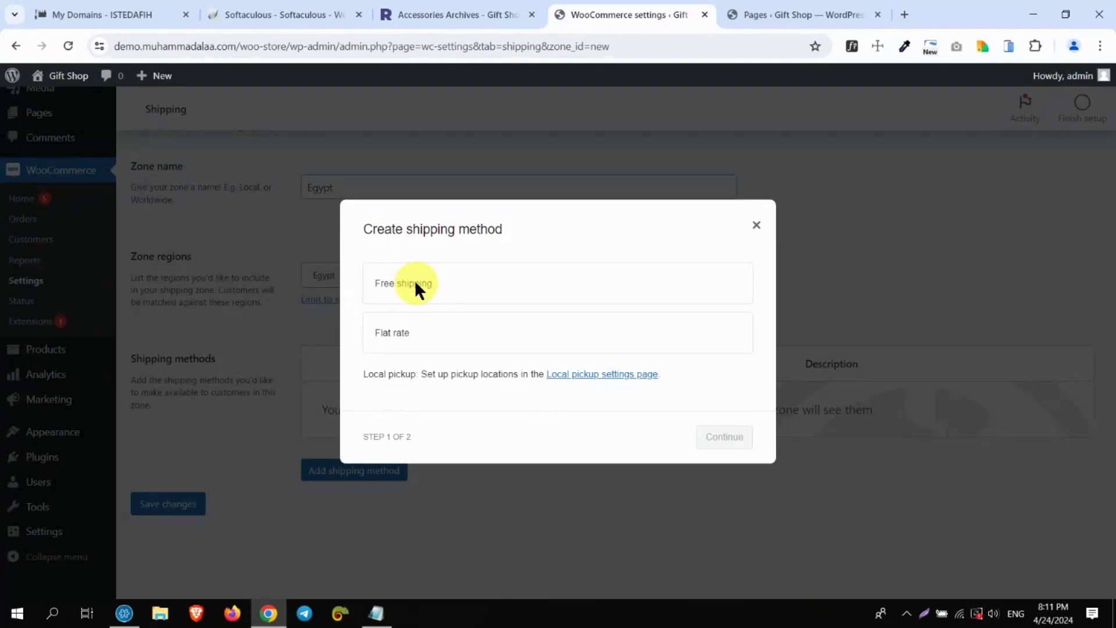
pyautogui.click(398, 330)
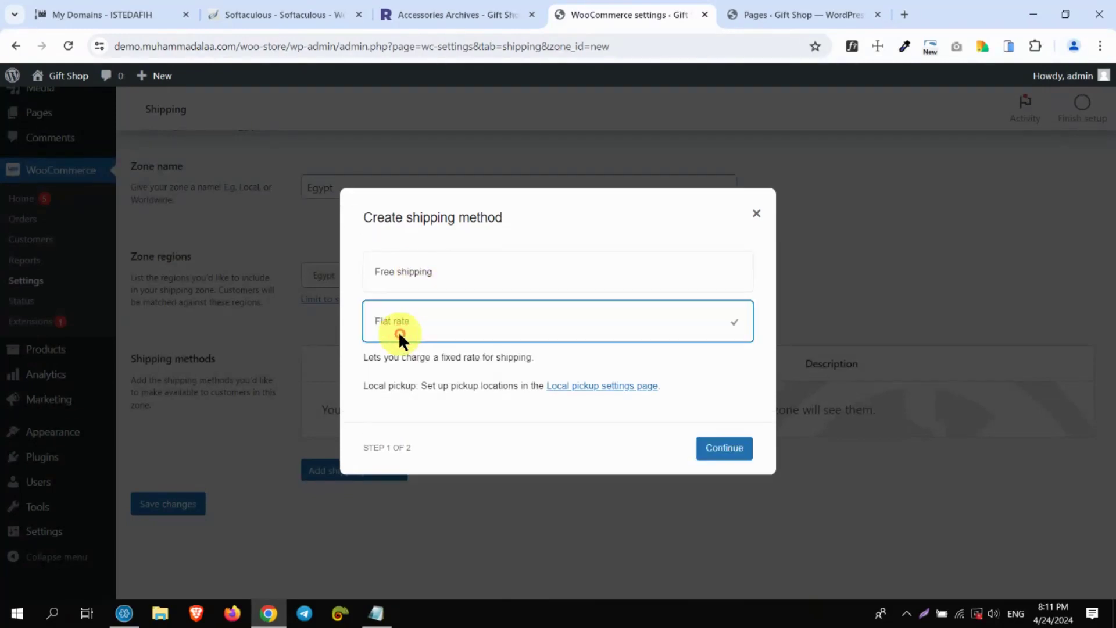
pyautogui.click(719, 449)
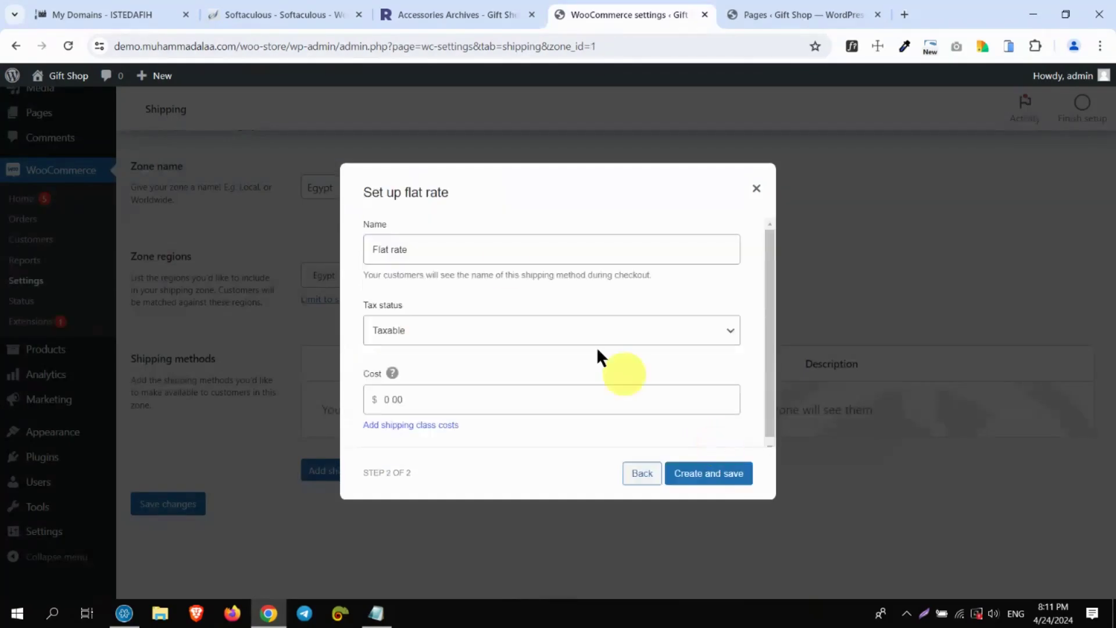
# Name the flat rate method "Egypt Post / 4-5 Days".
pyautogui.moveTo(493, 252); pyautogui.dragTo(357, 250)
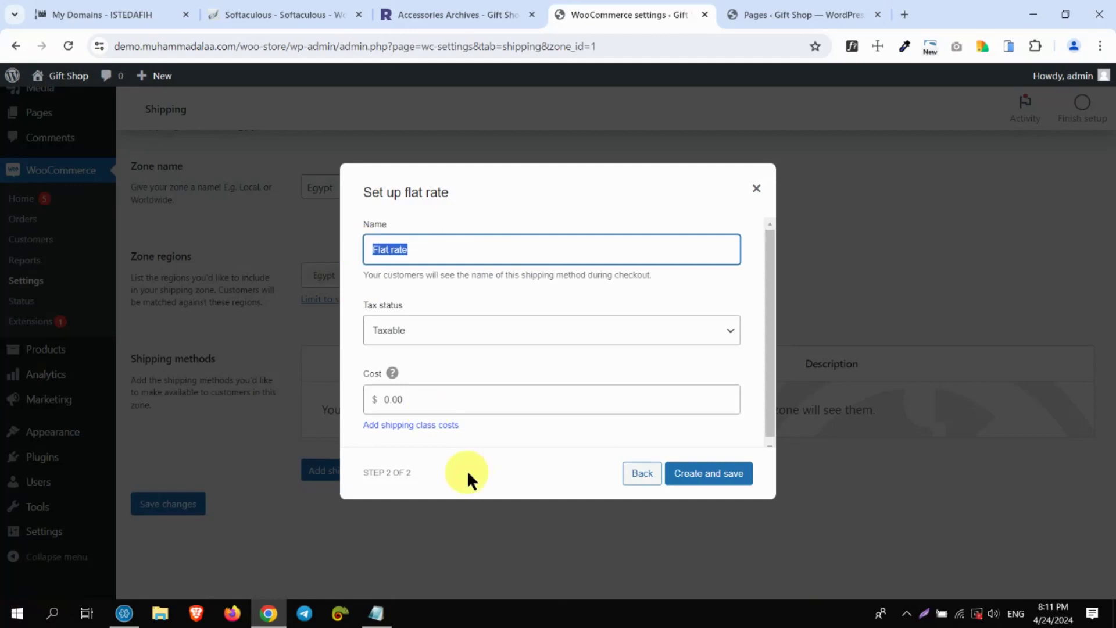
pyautogui.write('Egy')
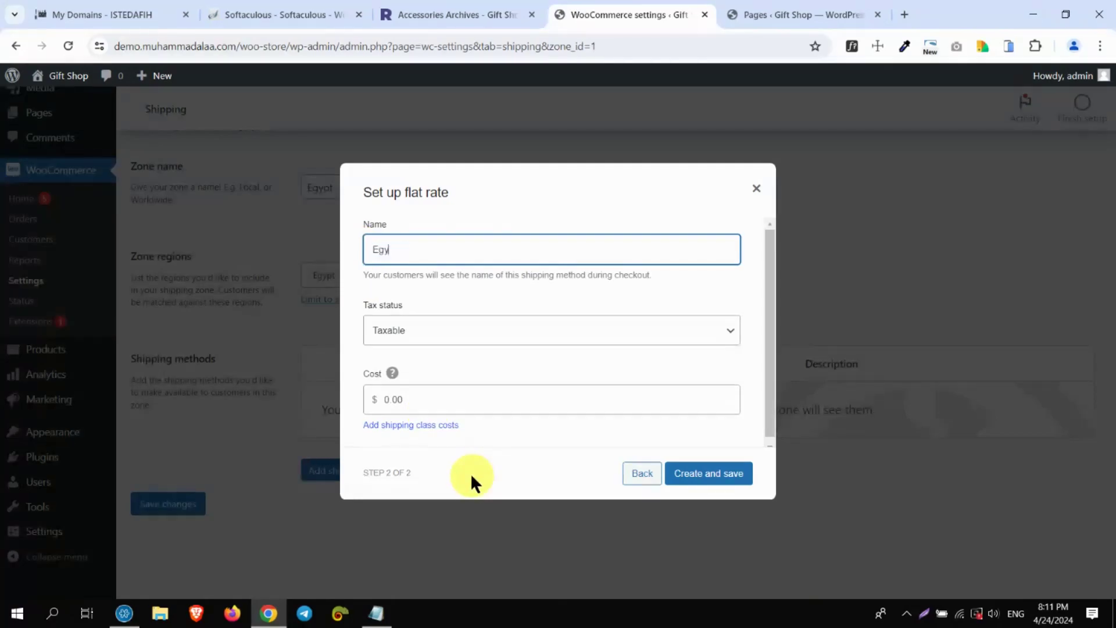
pyautogui.write('pt Post')
pyautogui.write('-')
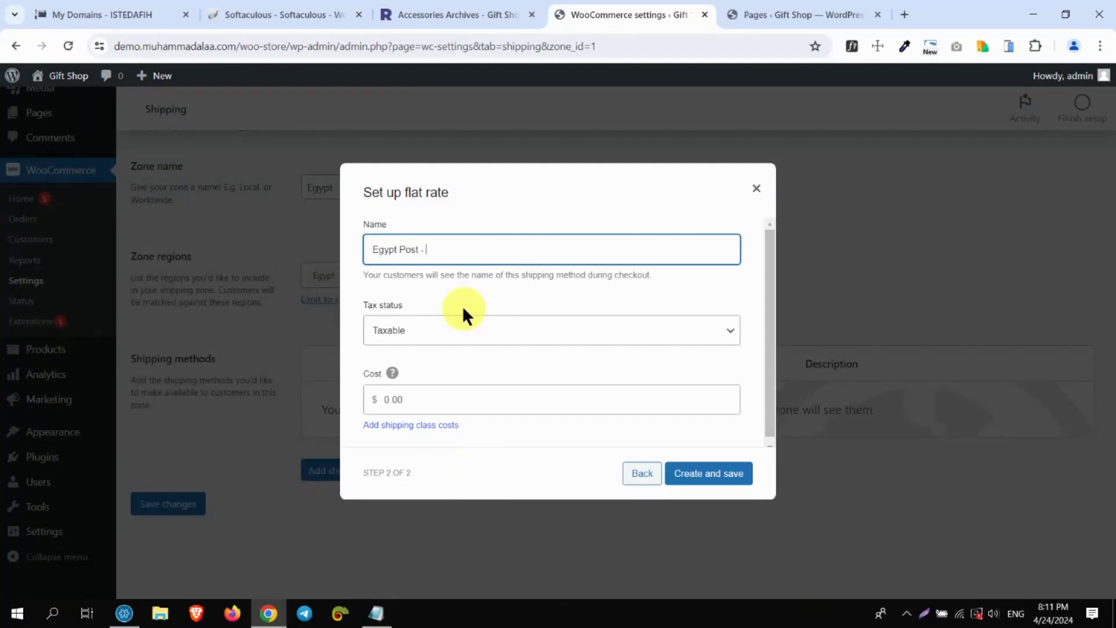
pyautogui.press('BackSpace')
pyautogui.press('BackSpace')
pyautogui.press('BackSpace')
pyautogui.write('/ 4-')
pyautogui.write('5')
pyautogui.write(' Dy=')
pyautogui.press('BackSpace')
pyautogui.press('BackSpace')
pyautogui.write('ays')
# Set the Egypt Post method's cost to $10 and save the method.
pyautogui.doubleClick(414, 401)
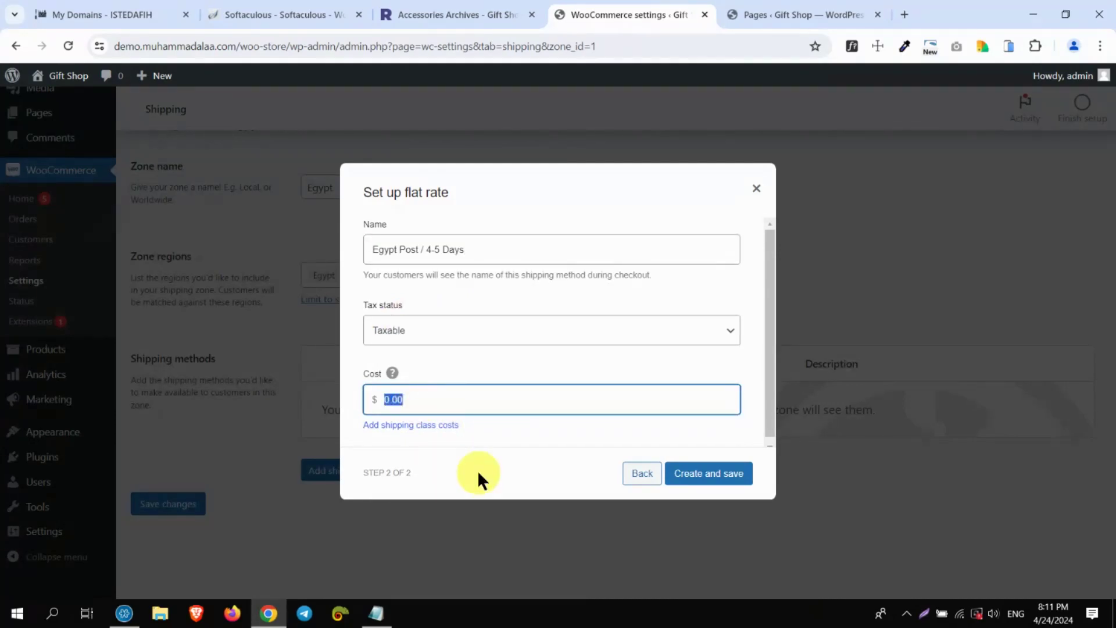
pyautogui.write('55')
pyautogui.moveTo(398, 389); pyautogui.dragTo(369, 391)
pyautogui.write('10')
pyautogui.click(421, 441)
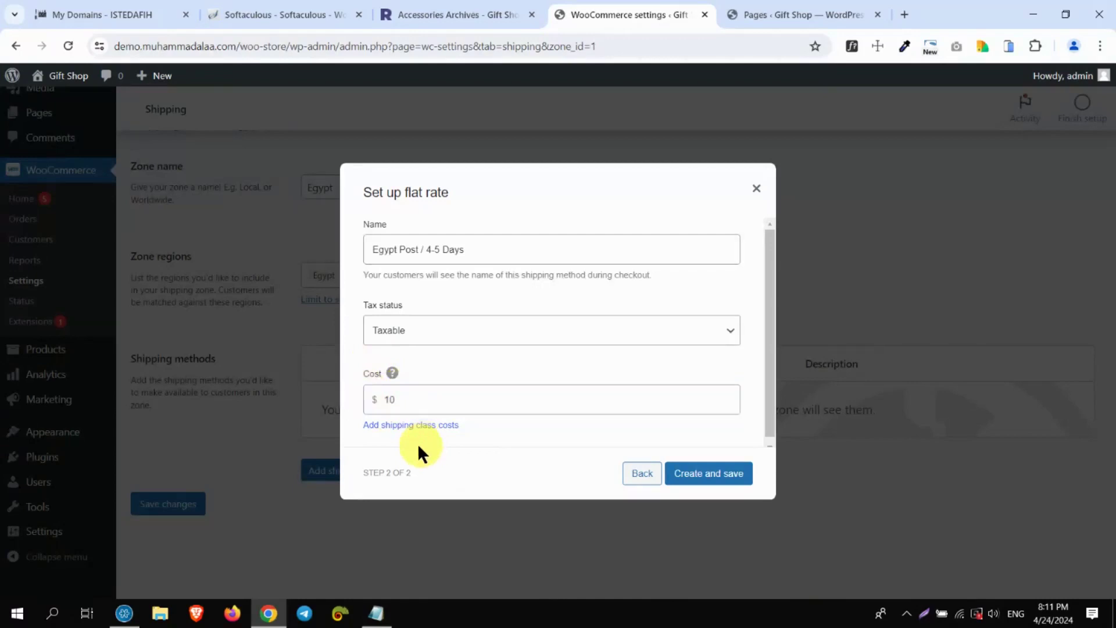
pyautogui.click(710, 473)
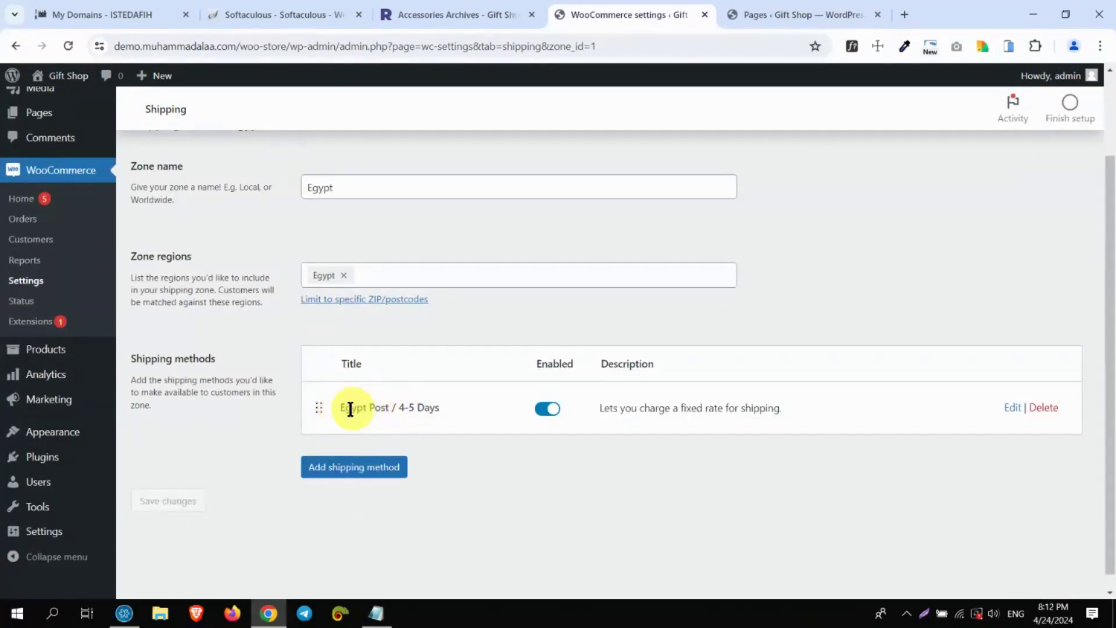
# Add a second shipping method of type Flat rate to the Egypt zone and proceed to its setup.
pyautogui.click(351, 465)
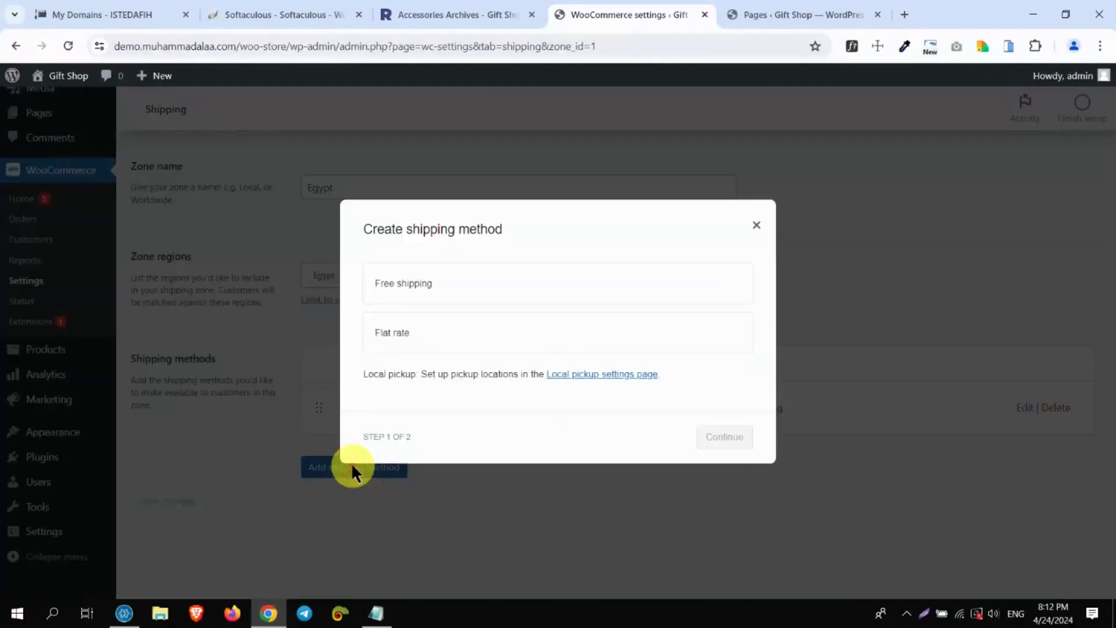
pyautogui.click(410, 332)
pyautogui.click(431, 265)
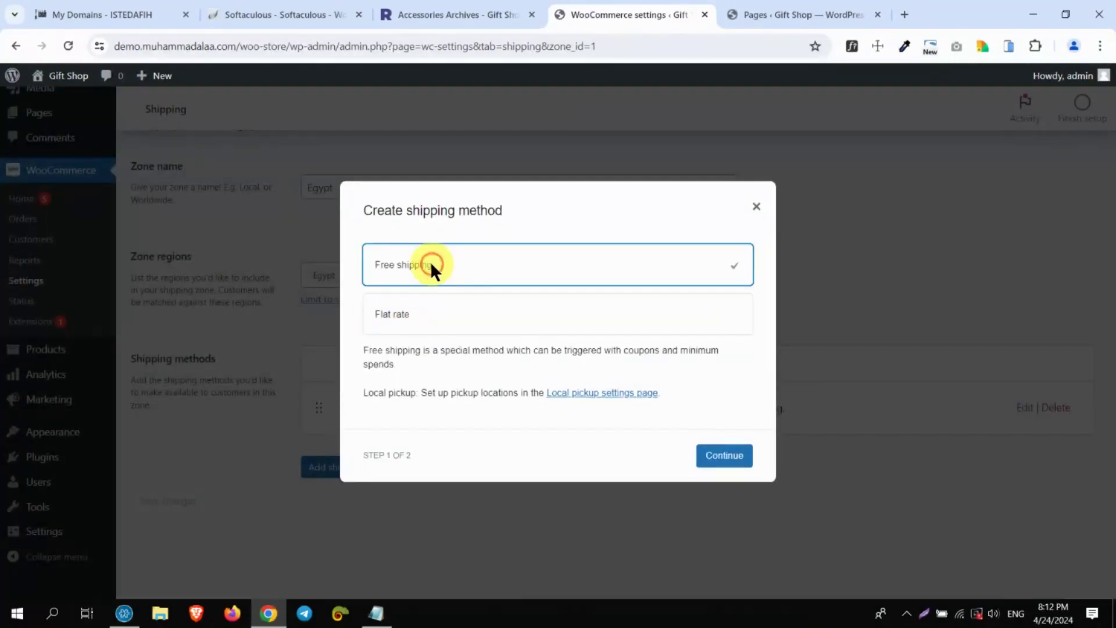
pyautogui.click(419, 303)
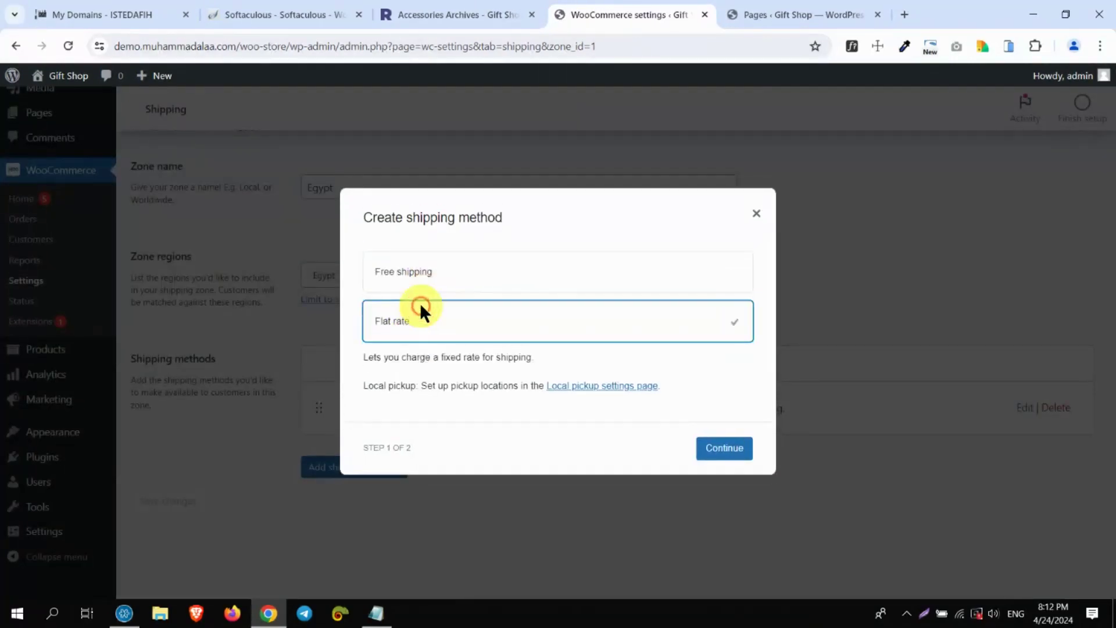
pyautogui.click(710, 447)
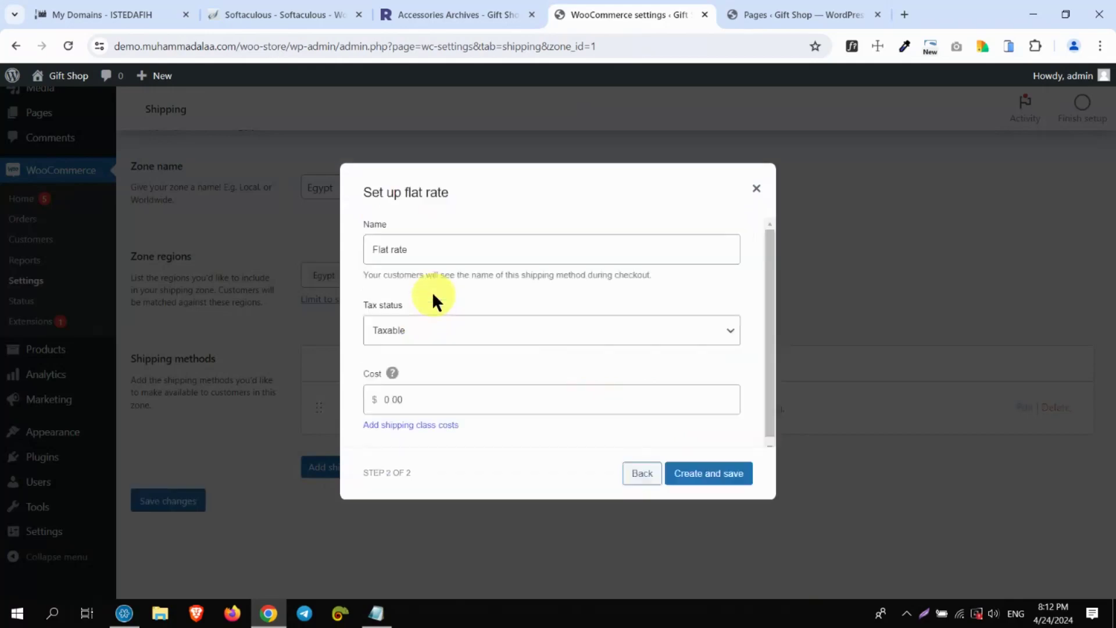
# Name the second flat rate method "DHL / 1 Day", set its cost to $25, and save it.
pyautogui.tripleClick(425, 258)
pyautogui.write('DHL')
pyautogui.tripleClick(420, 398)
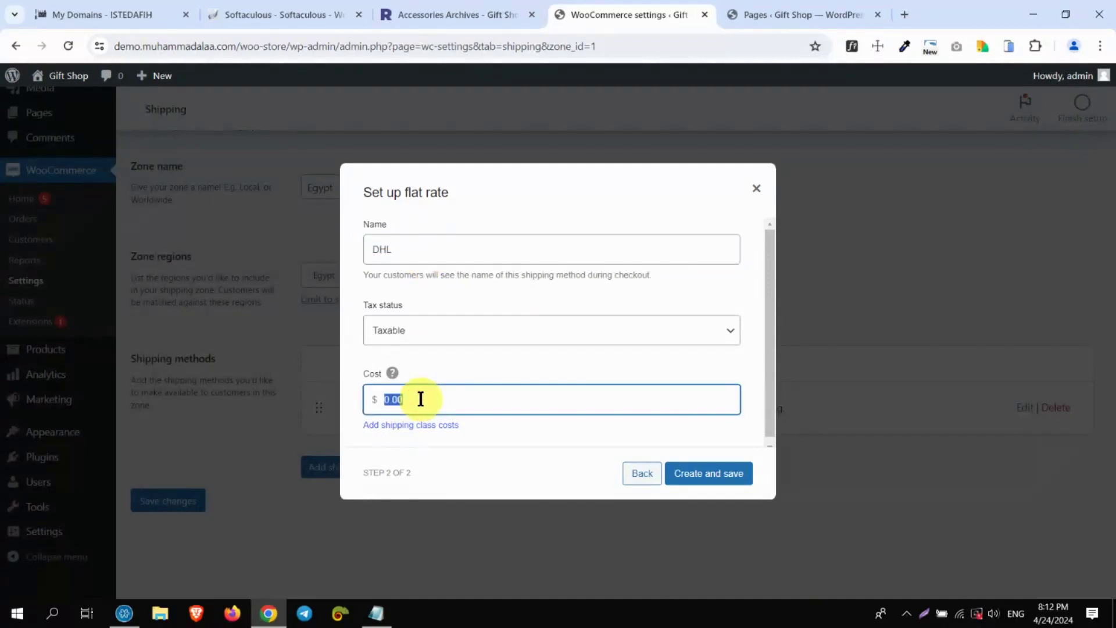
pyautogui.write('25')
pyautogui.click(556, 253)
pyautogui.write('/ 1 Day')
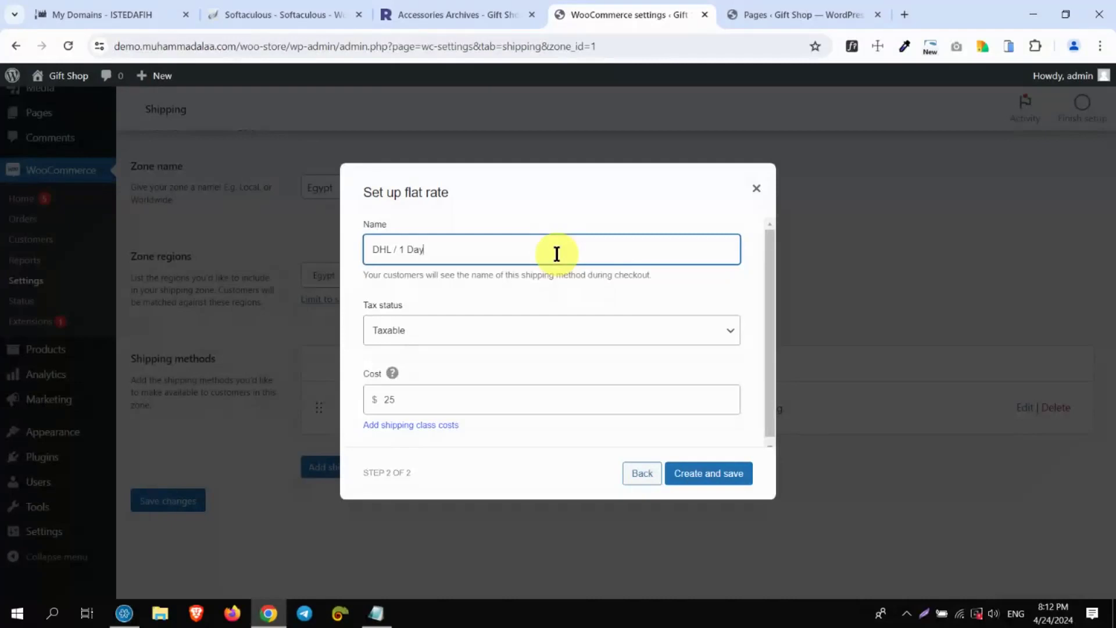
pyautogui.click(697, 473)
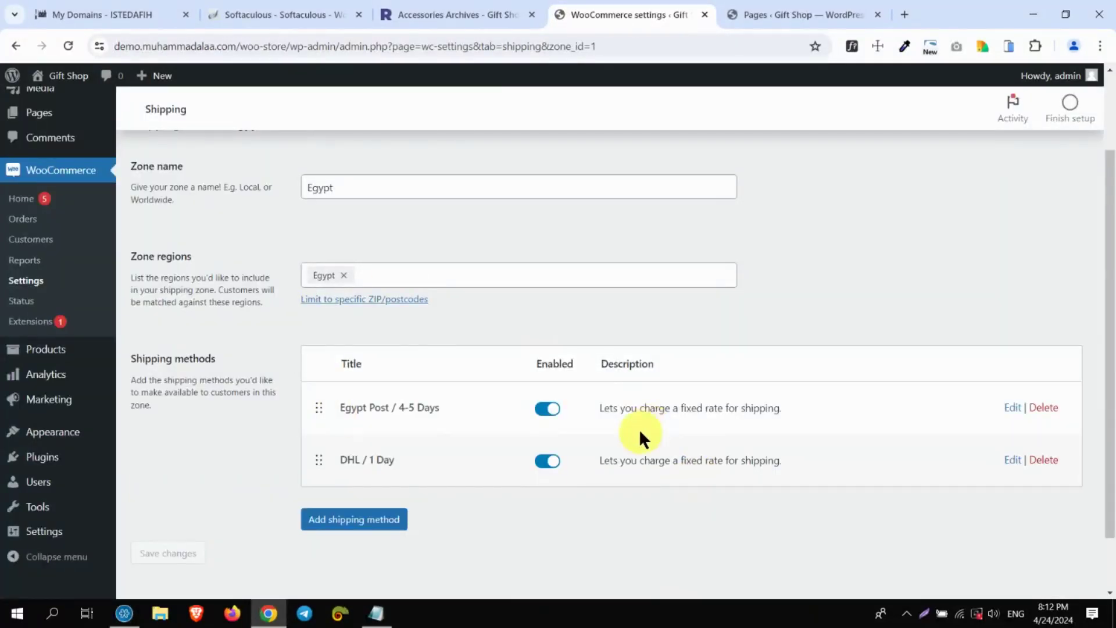
pyautogui.moveTo(1107, 456); pyautogui.dragTo(1107, 332)
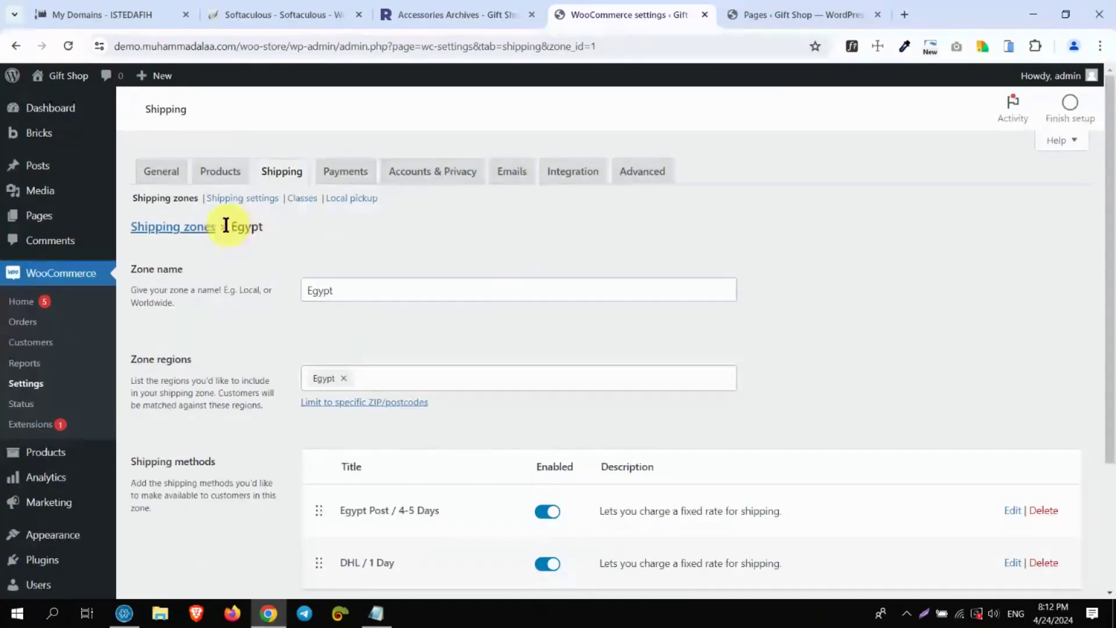
# Return to the shipping zones list and start a new zone named "North Africa".
pyautogui.click(203, 229)
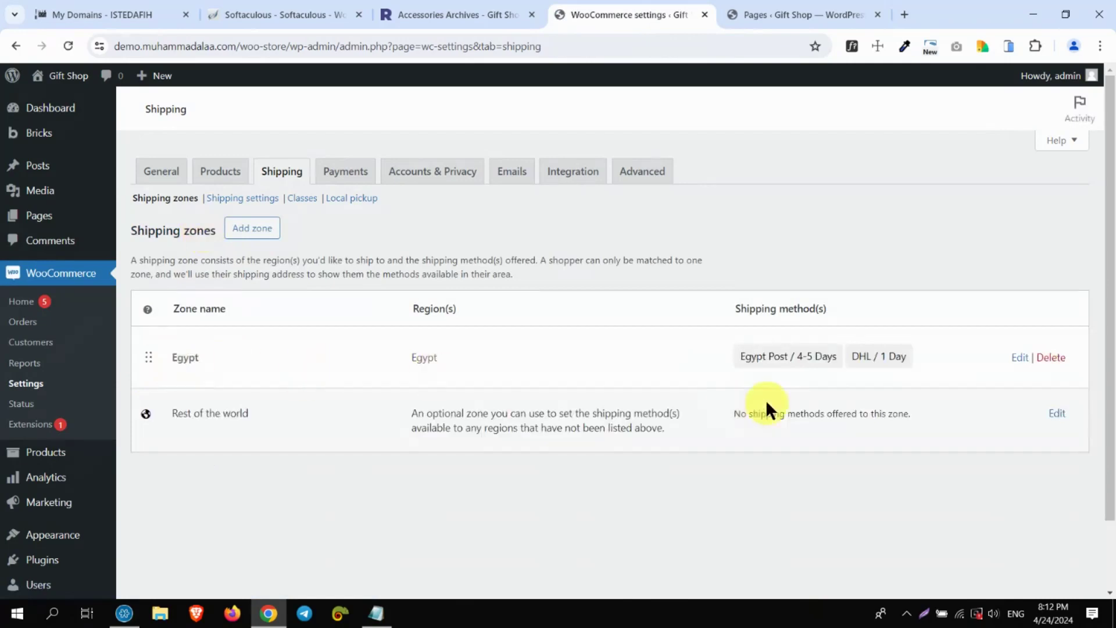
pyautogui.moveTo(726, 354); pyautogui.dragTo(908, 362)
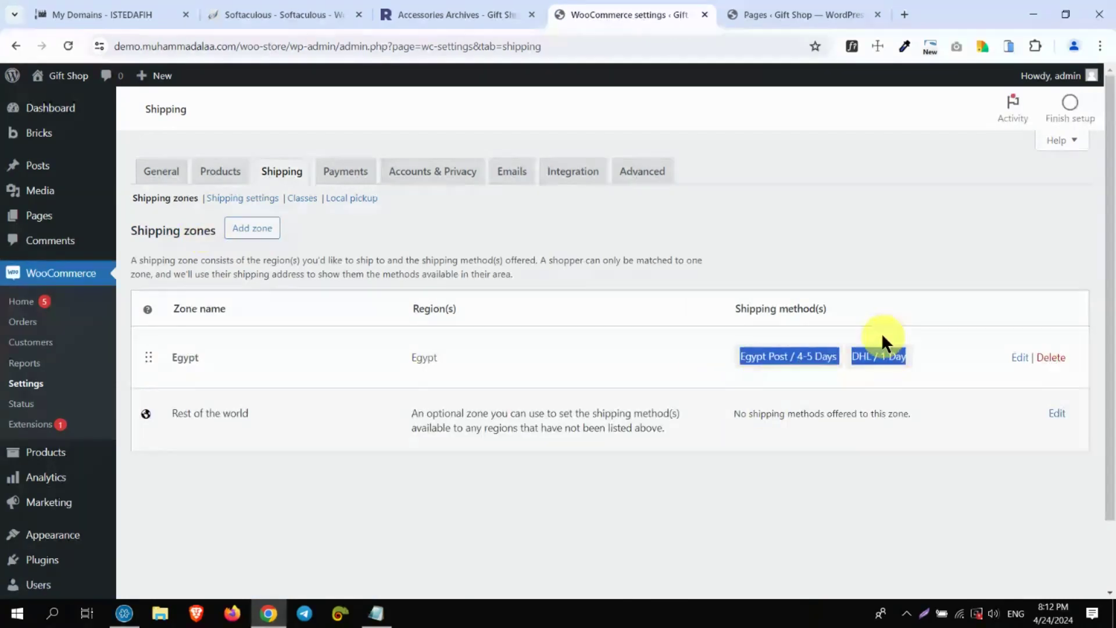
pyautogui.click(252, 229)
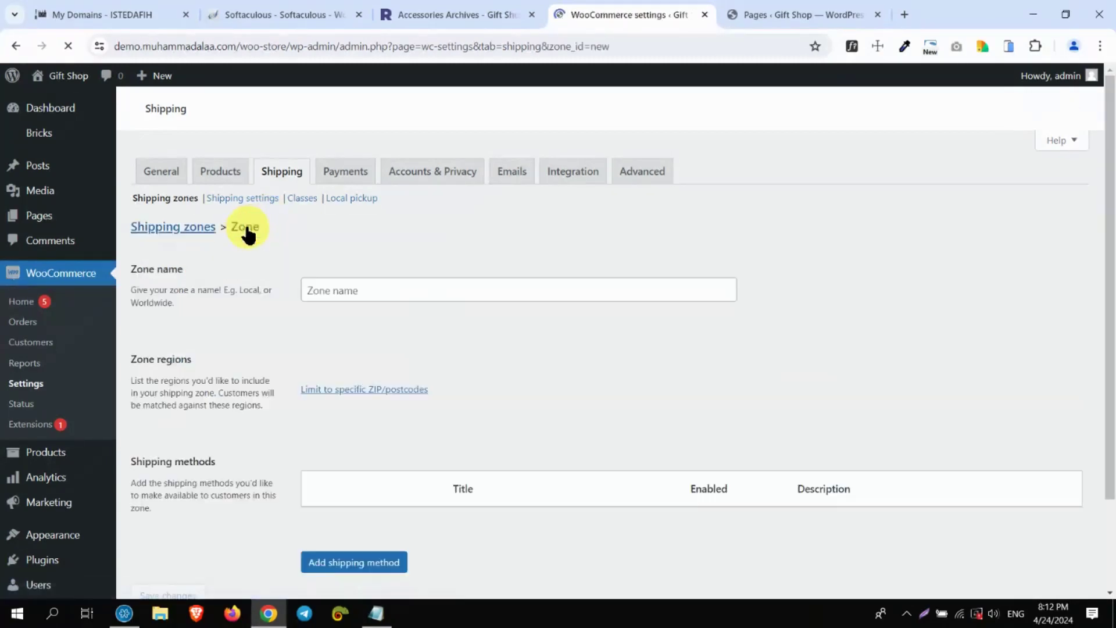
pyautogui.click(339, 289)
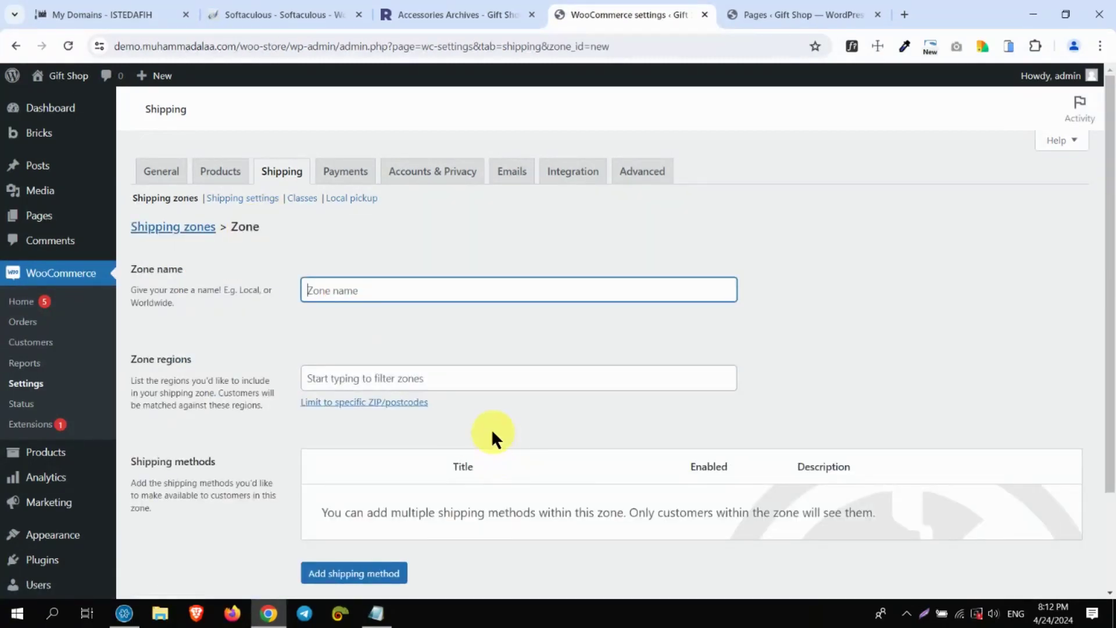
pyautogui.write('No')
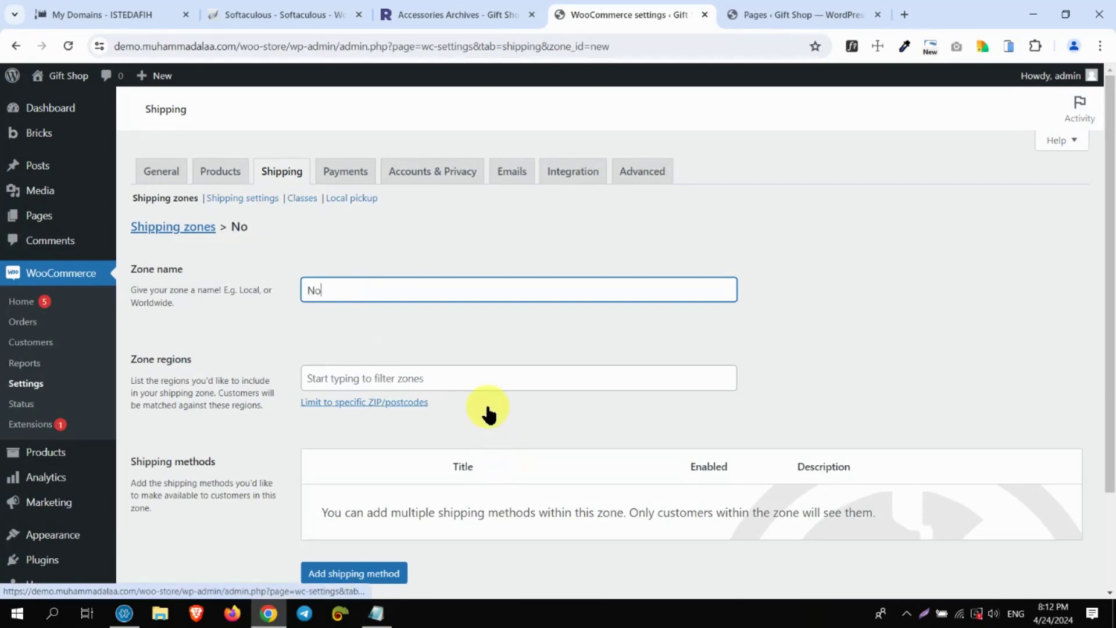
pyautogui.write('rth Africa')
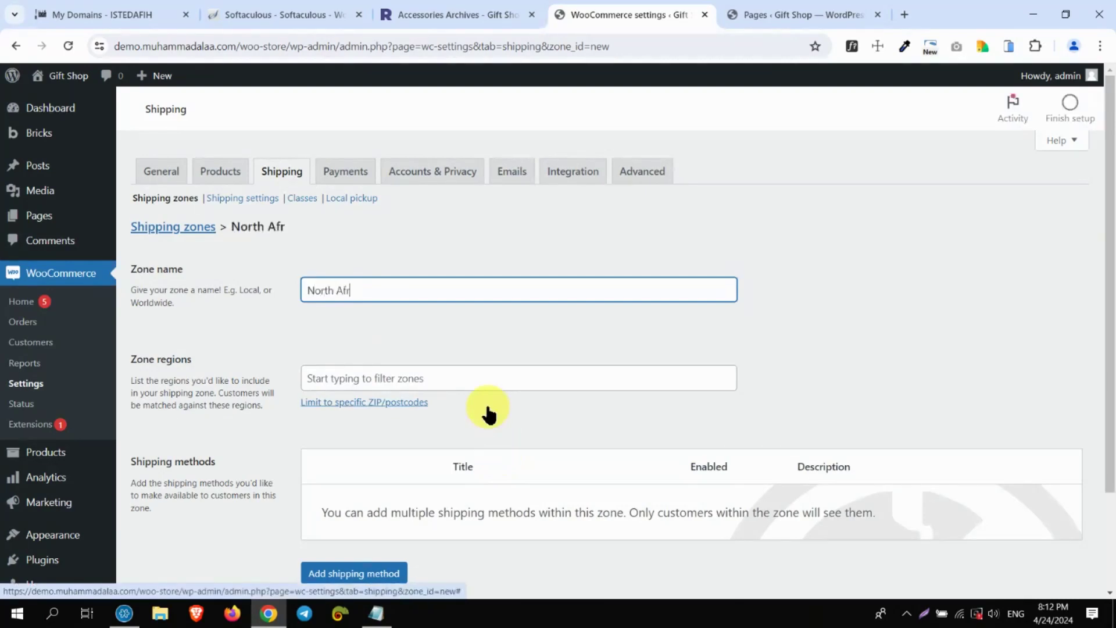
# Add Morocco and Algeria to the North Africa zone's regions.
pyautogui.click(461, 379)
pyautogui.write('moro')
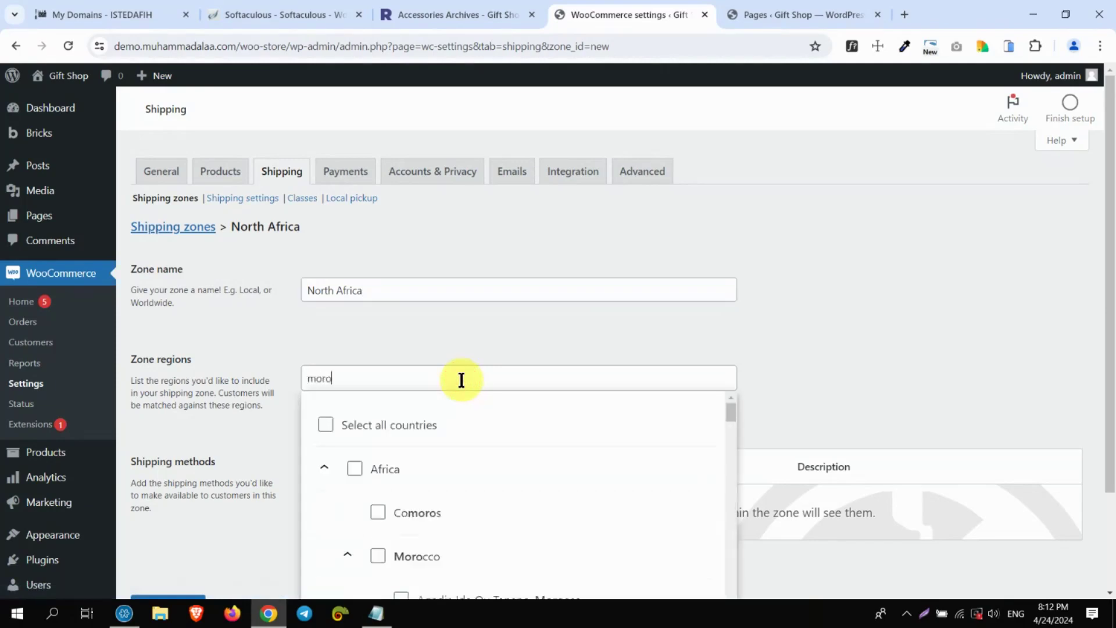
pyautogui.click(377, 556)
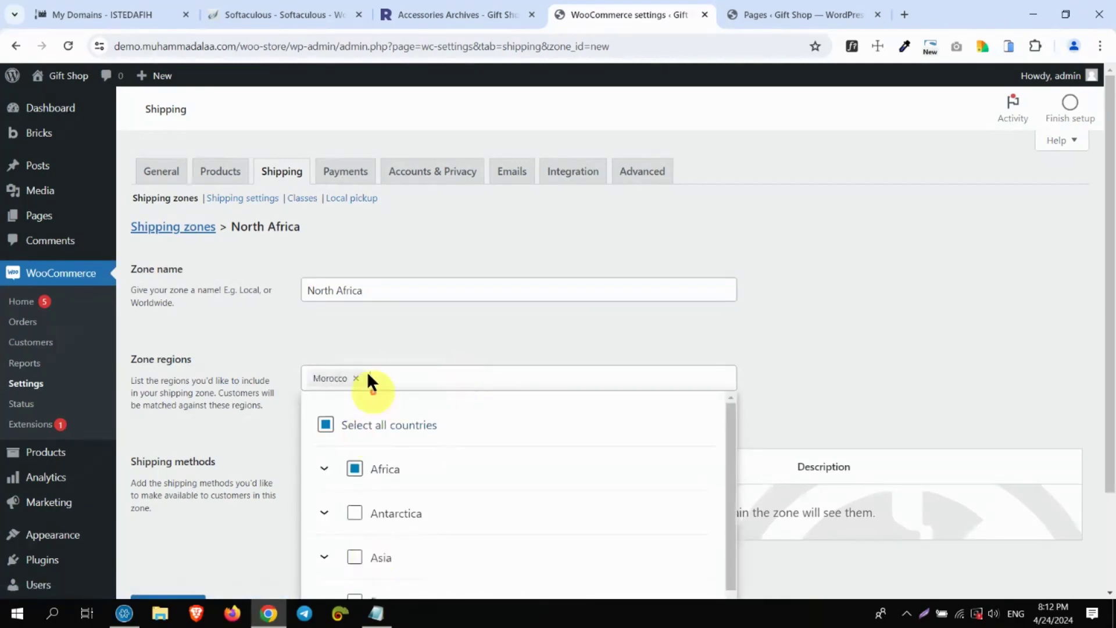
pyautogui.write('alger')
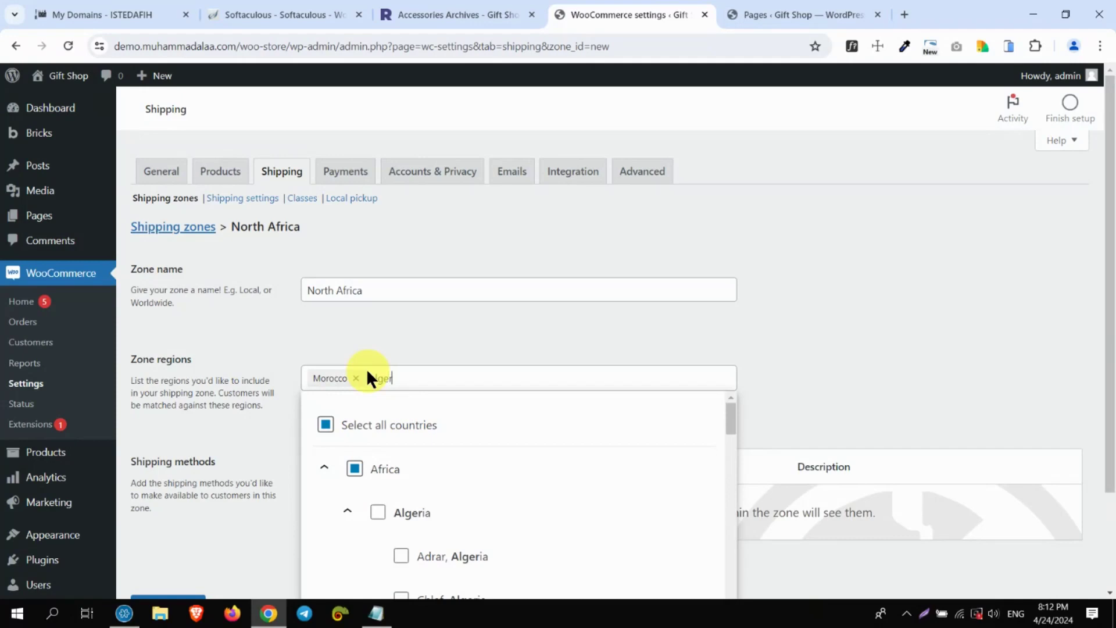
pyautogui.click(378, 513)
# Add Tunisia and Libya to the North Africa zone's regions.
pyautogui.write('tusn')
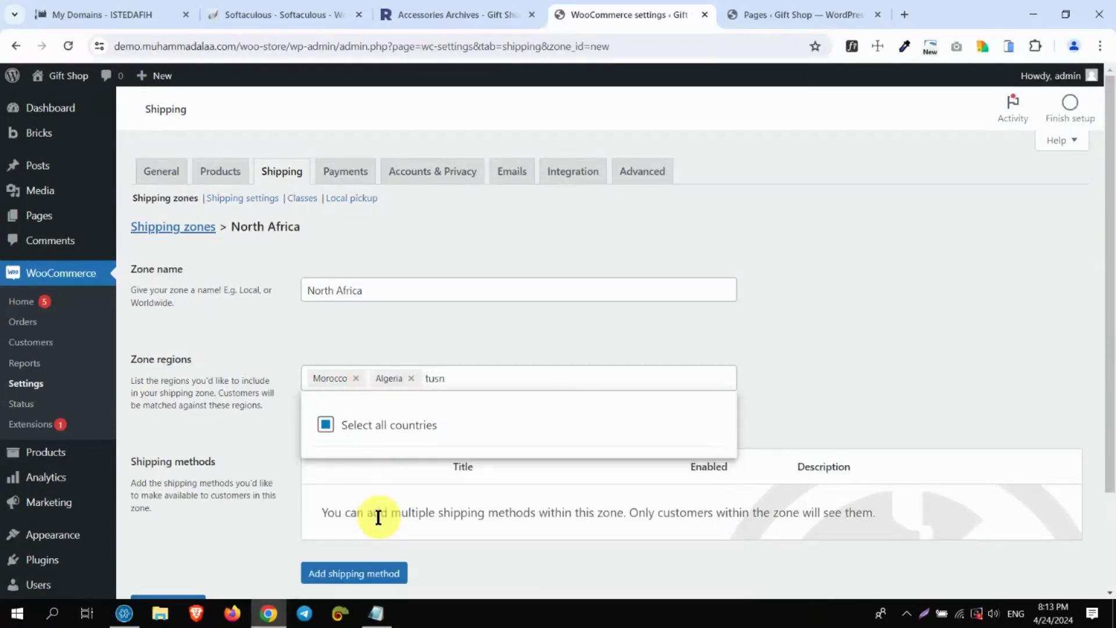
pyautogui.press('BackSpace')
pyautogui.press('BackSpace')
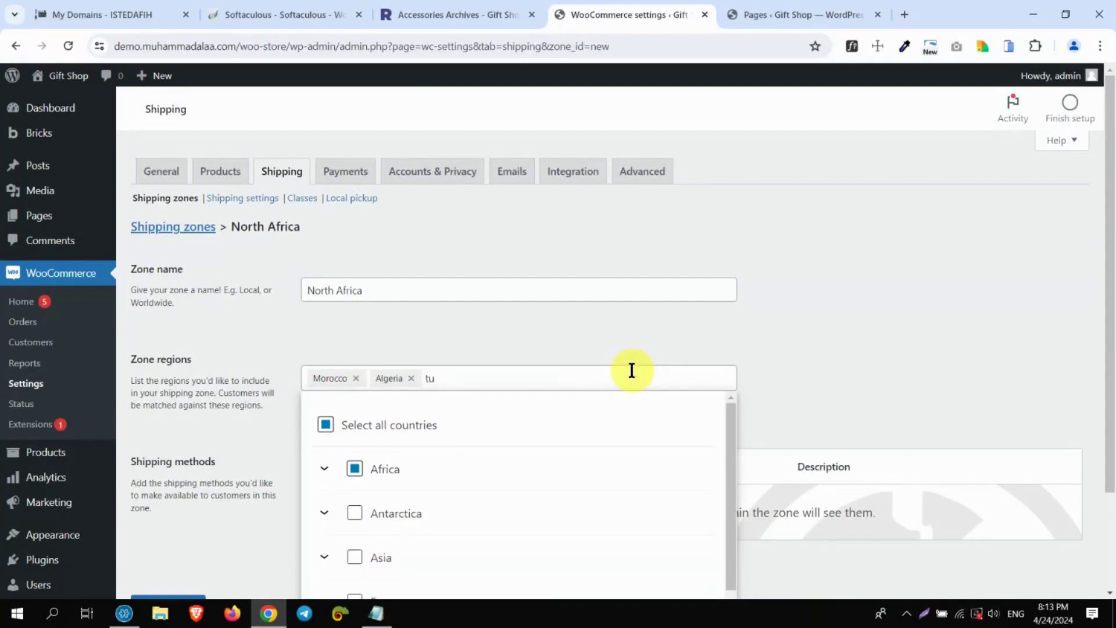
pyautogui.write('nis')
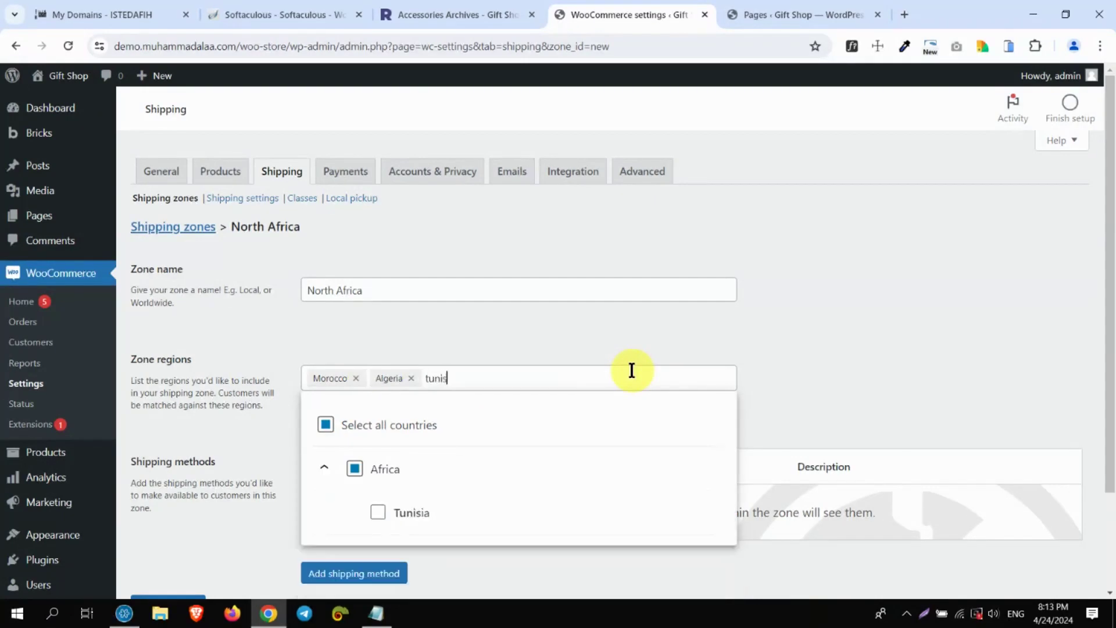
pyautogui.click(375, 513)
pyautogui.write('libya')
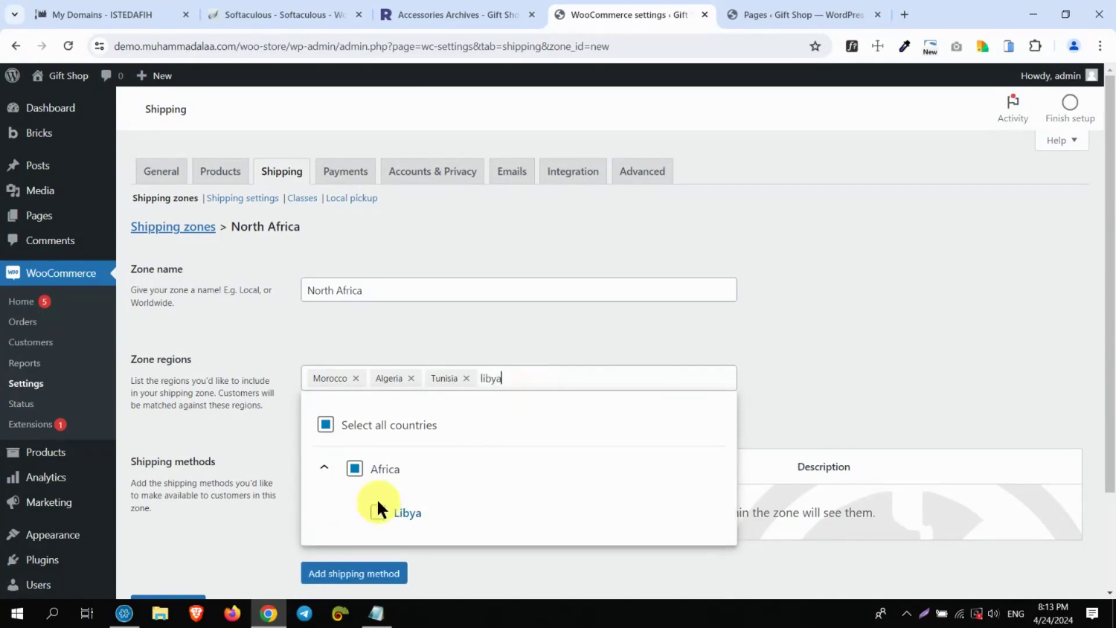
pyautogui.click(378, 508)
pyautogui.write('mor')
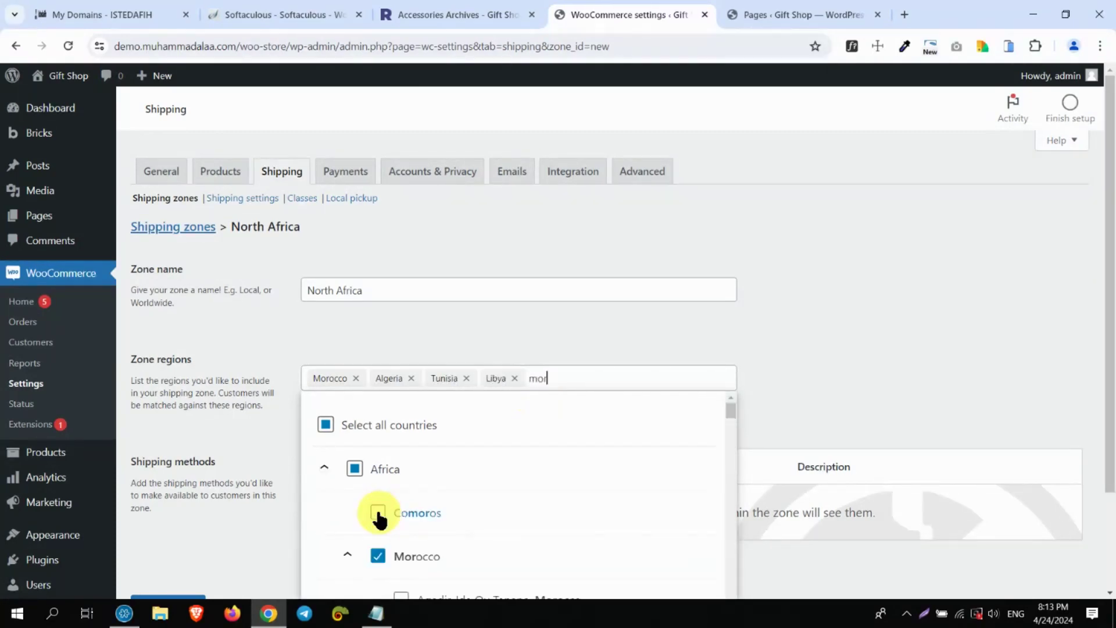
pyautogui.write('it')
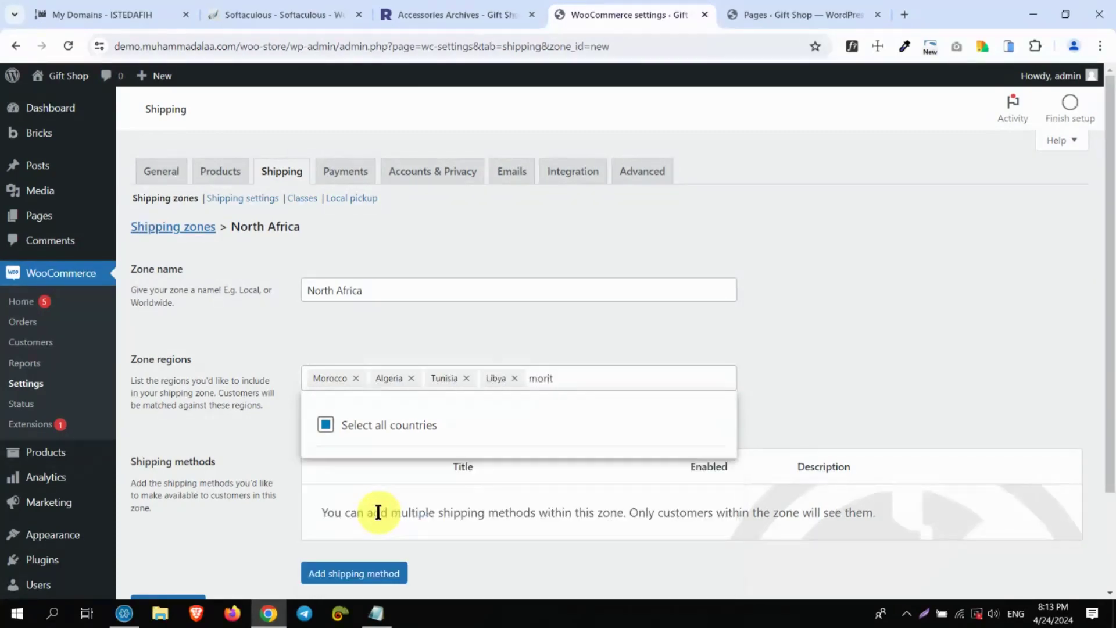
pyautogui.press('BackSpace')
pyautogui.press('BackSpace')
pyautogui.press('BackSpace')
pyautogui.press('BackSpace')
pyautogui.write('ur')
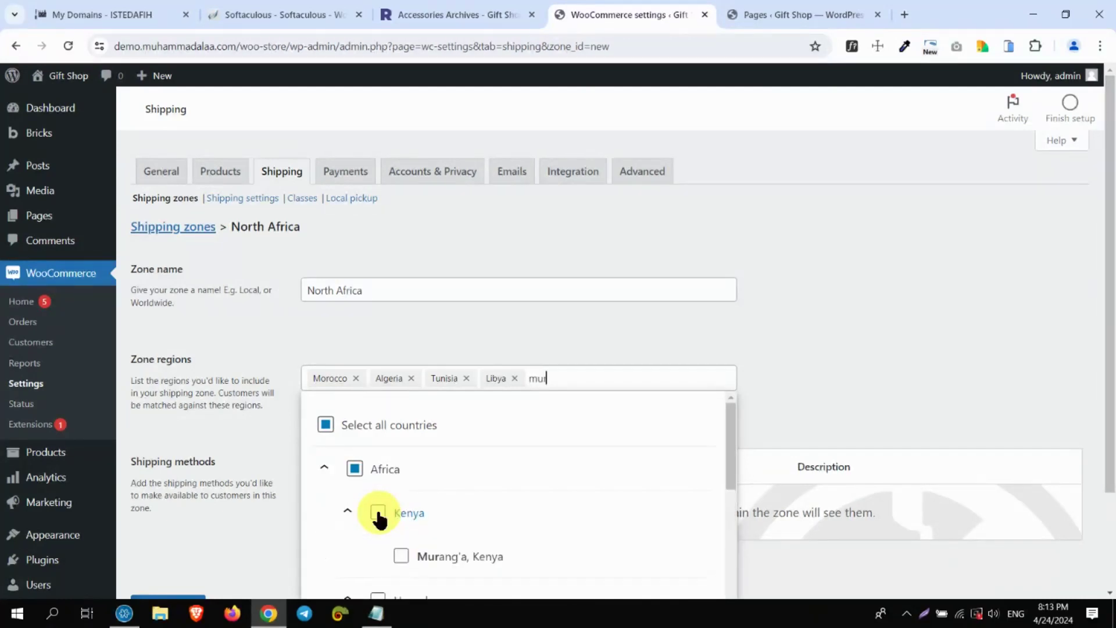
pyautogui.write('it')
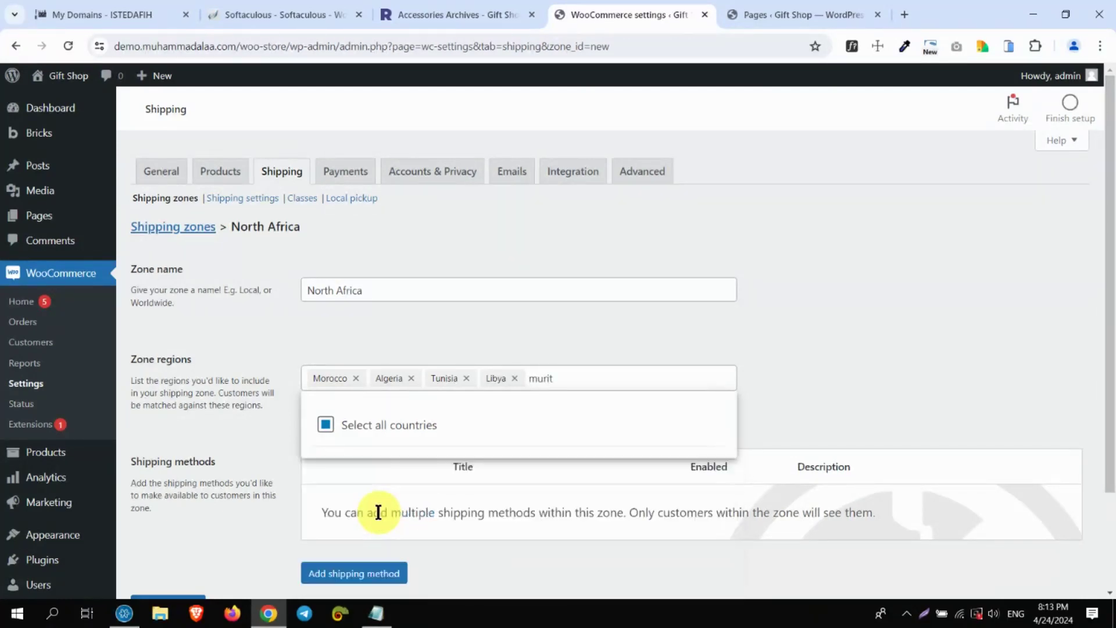
pyautogui.press('BackSpace')
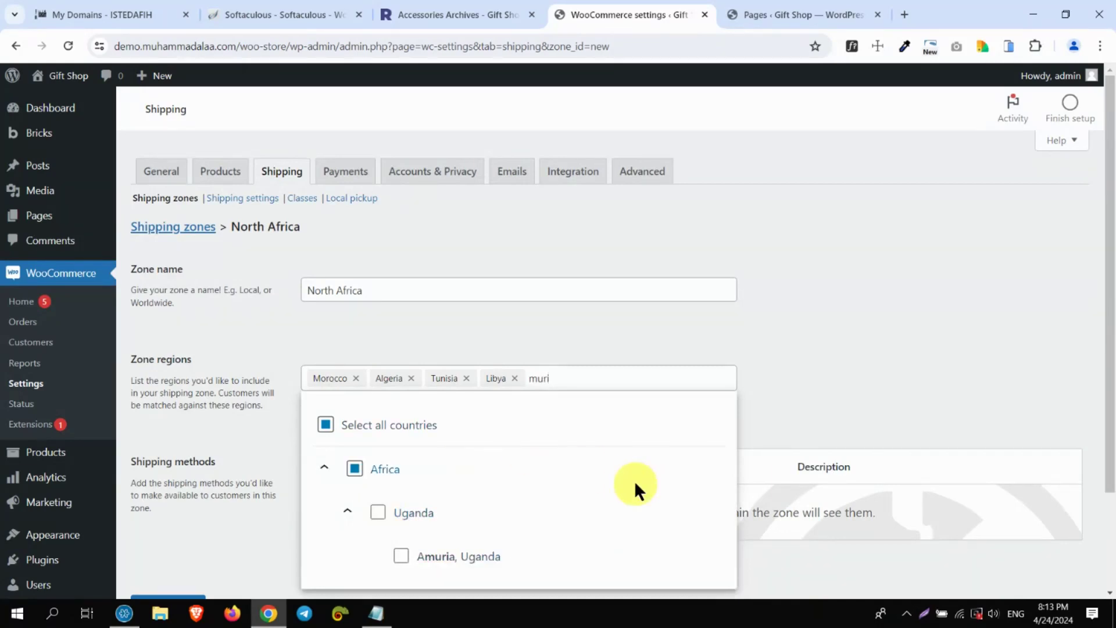
pyautogui.press('Tab')
pyautogui.press('Tab')
pyautogui.press('Tab')
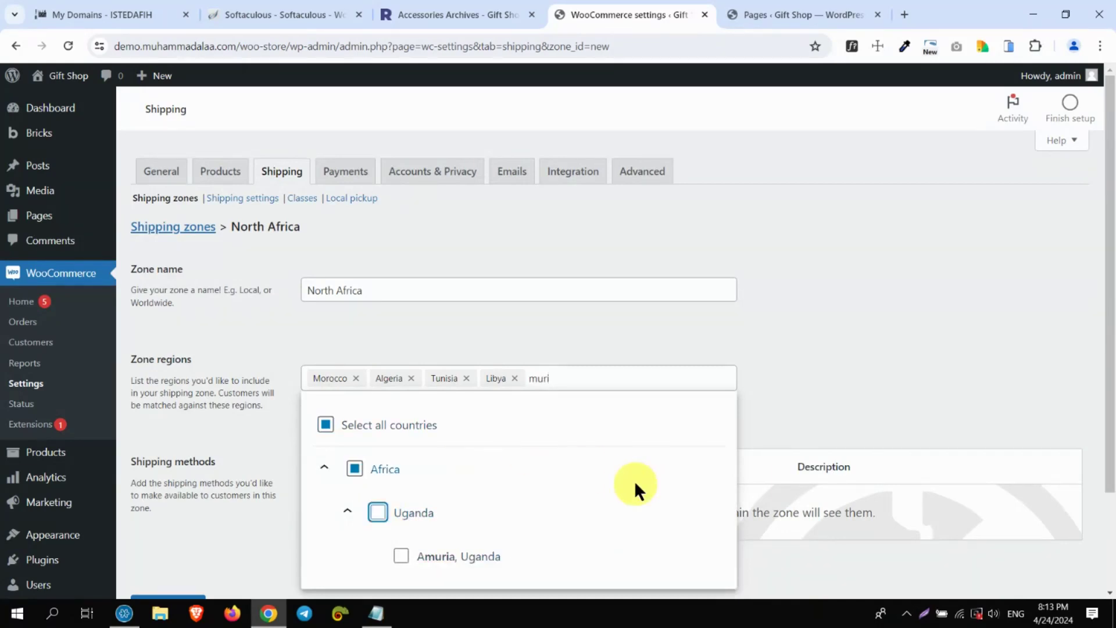
pyautogui.click(599, 381)
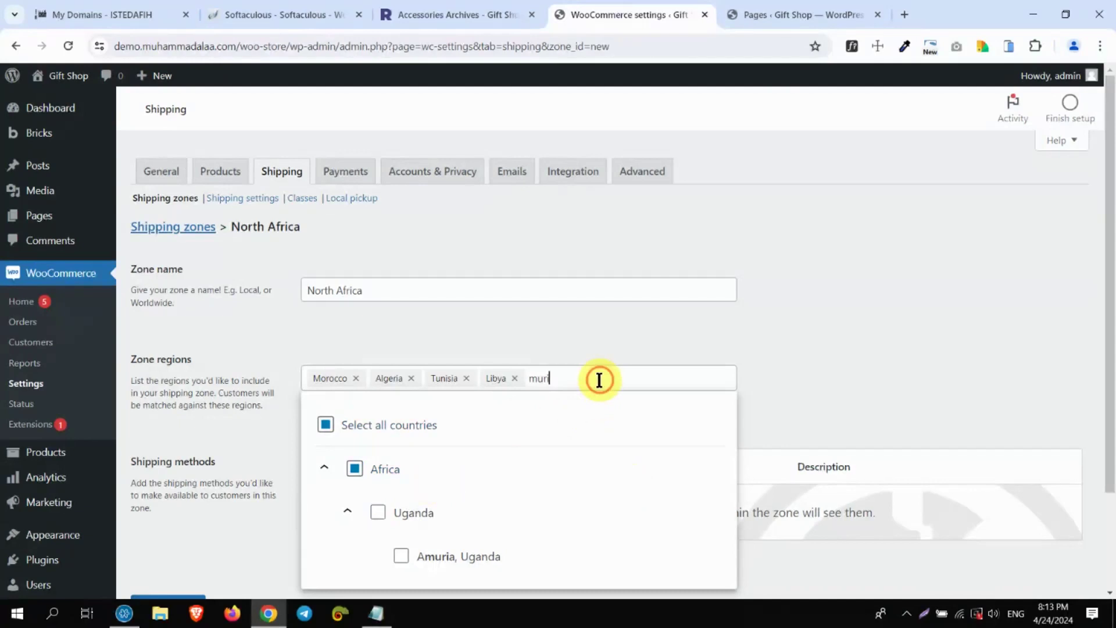
pyautogui.press('BackSpace')
pyautogui.press('BackSpace')
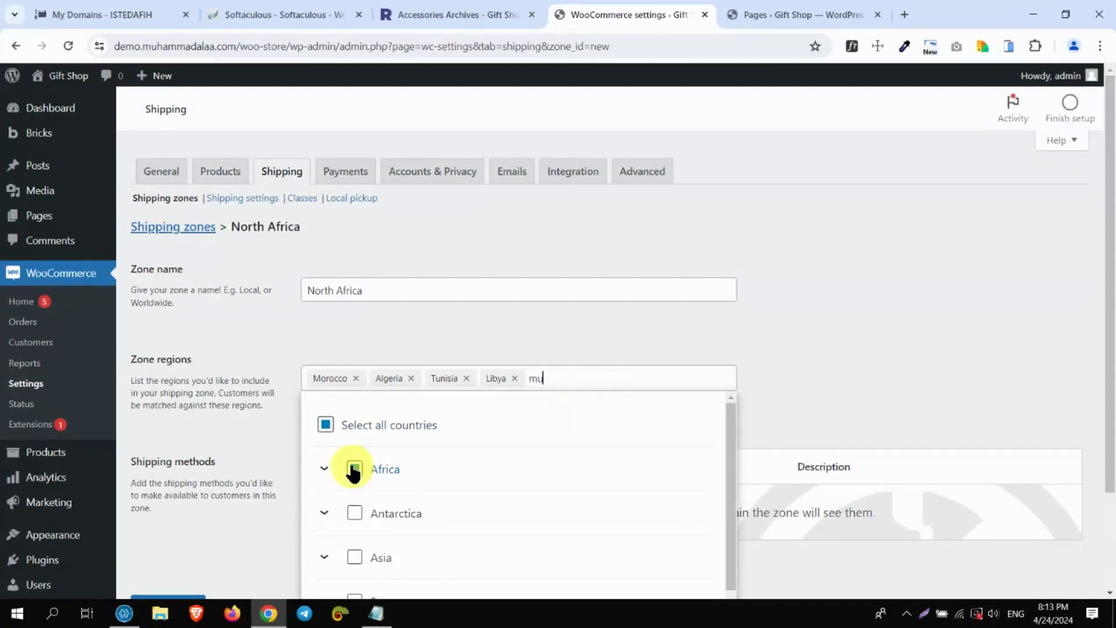
# Expand the Africa country list, add Mauritania to the zone's regions, and close the list.
pyautogui.click(324, 468)
pyautogui.moveTo(731, 418); pyautogui.dragTo(710, 544)
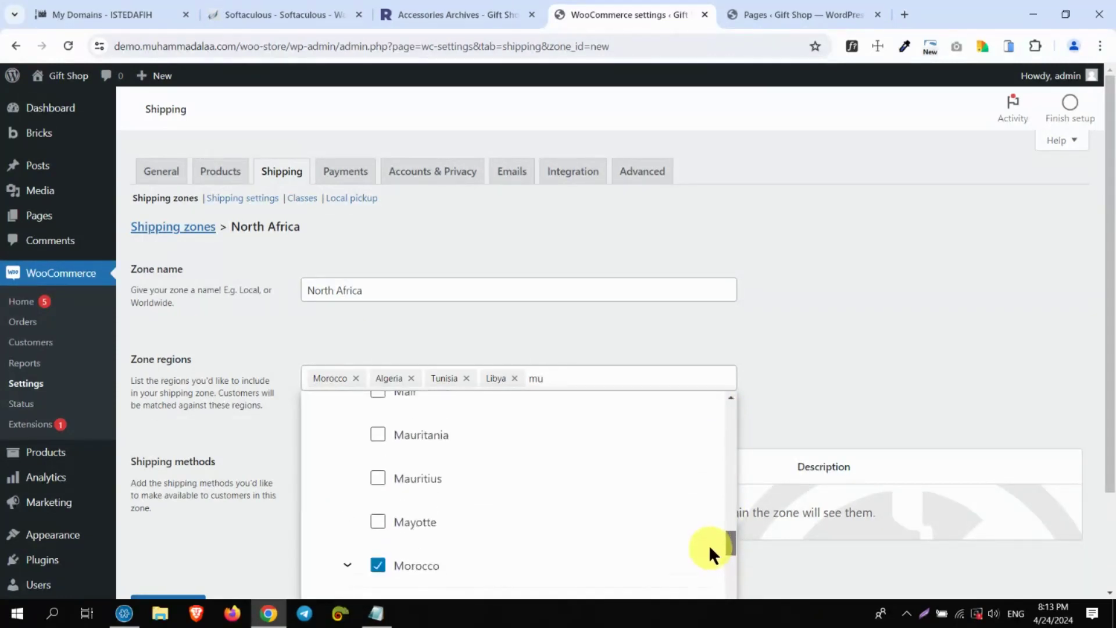
pyautogui.click(442, 436)
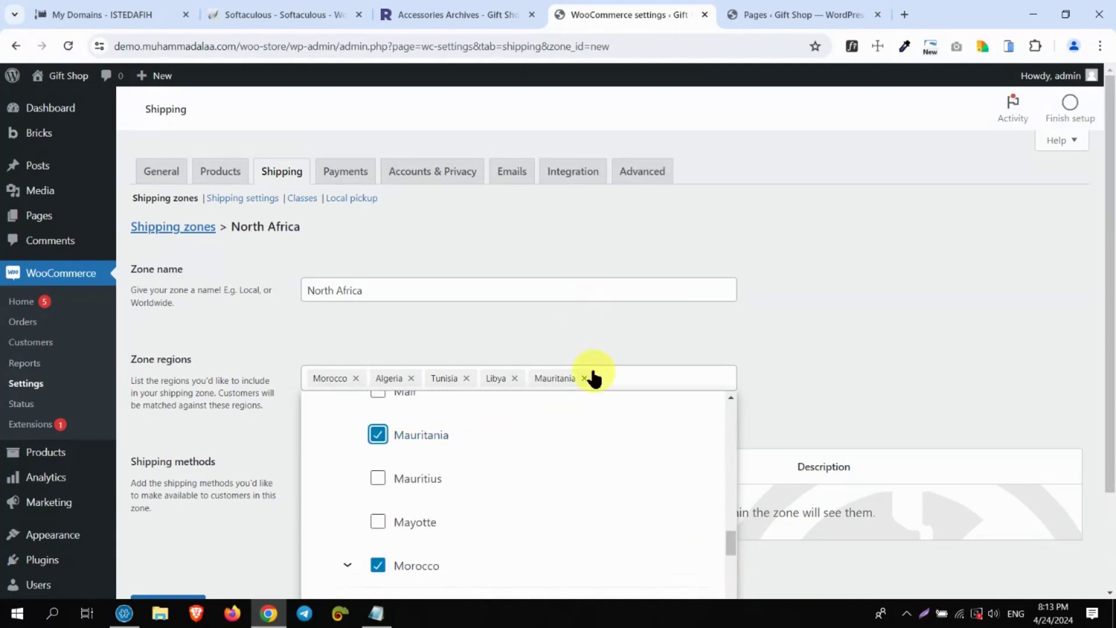
pyautogui.click(613, 341)
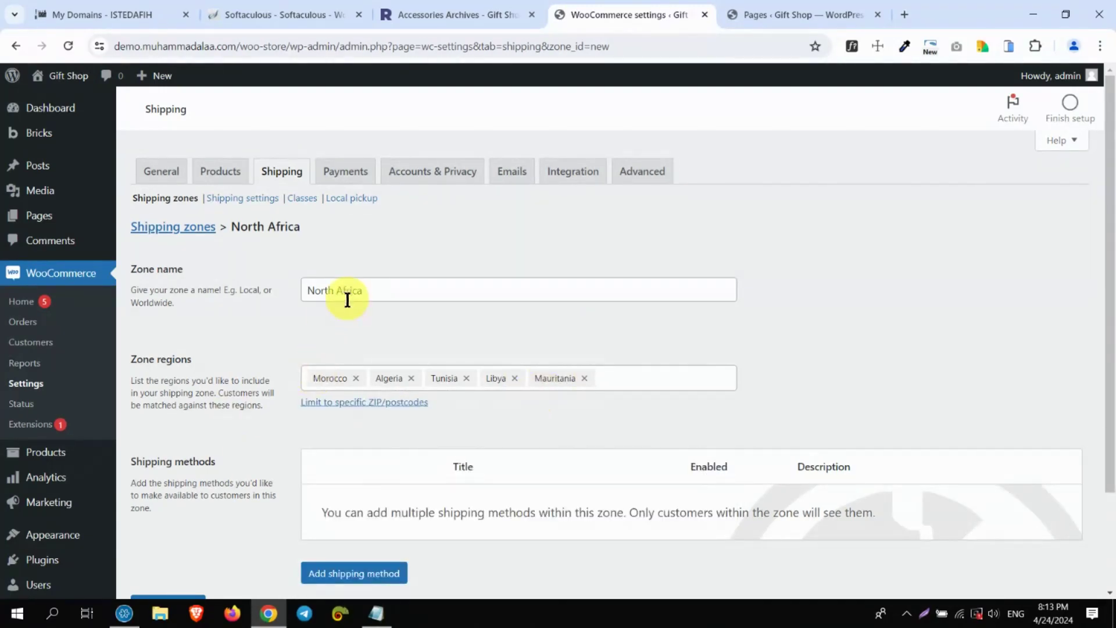
# Add a shipping method of type Flat rate to the North Africa zone and proceed to its setup.
pyautogui.scroll(-2, 1103, 331)
pyautogui.click(367, 492)
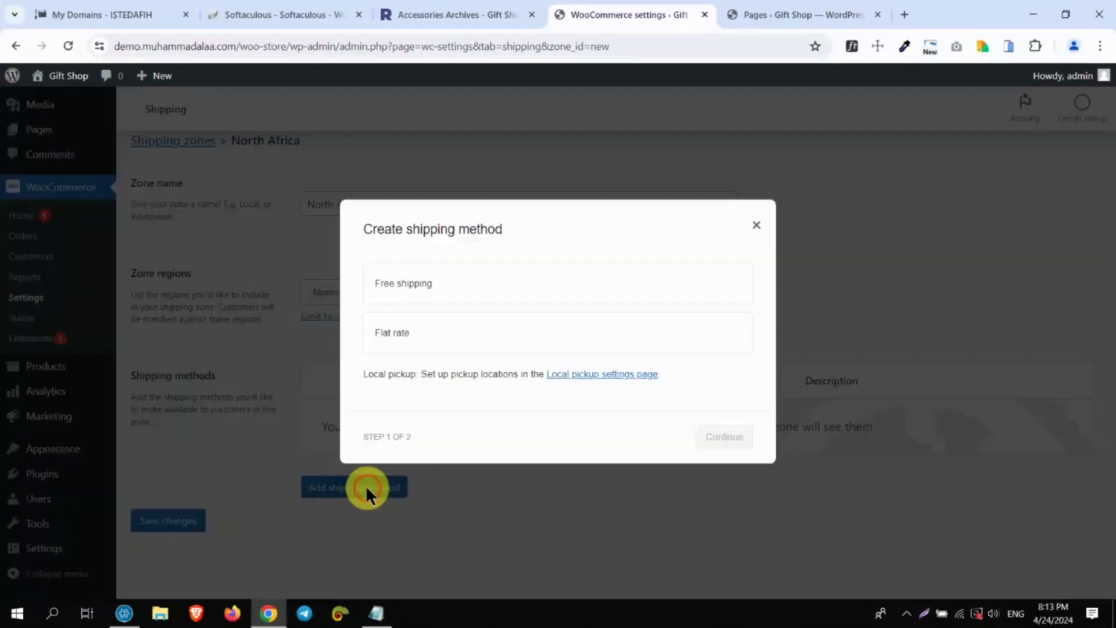
pyautogui.click(393, 340)
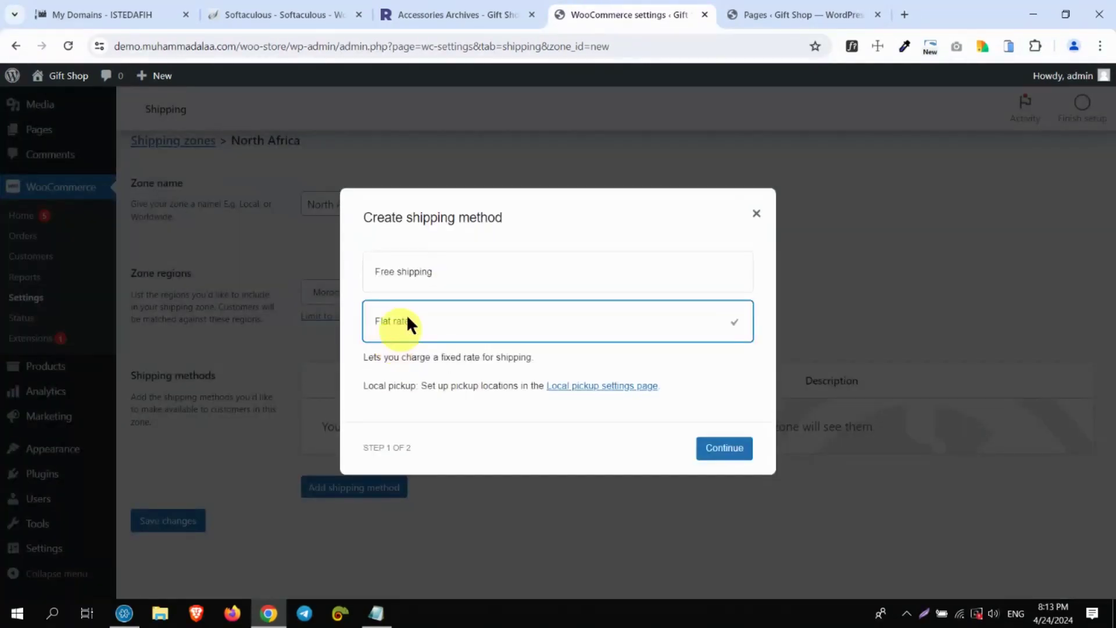
pyautogui.click(710, 455)
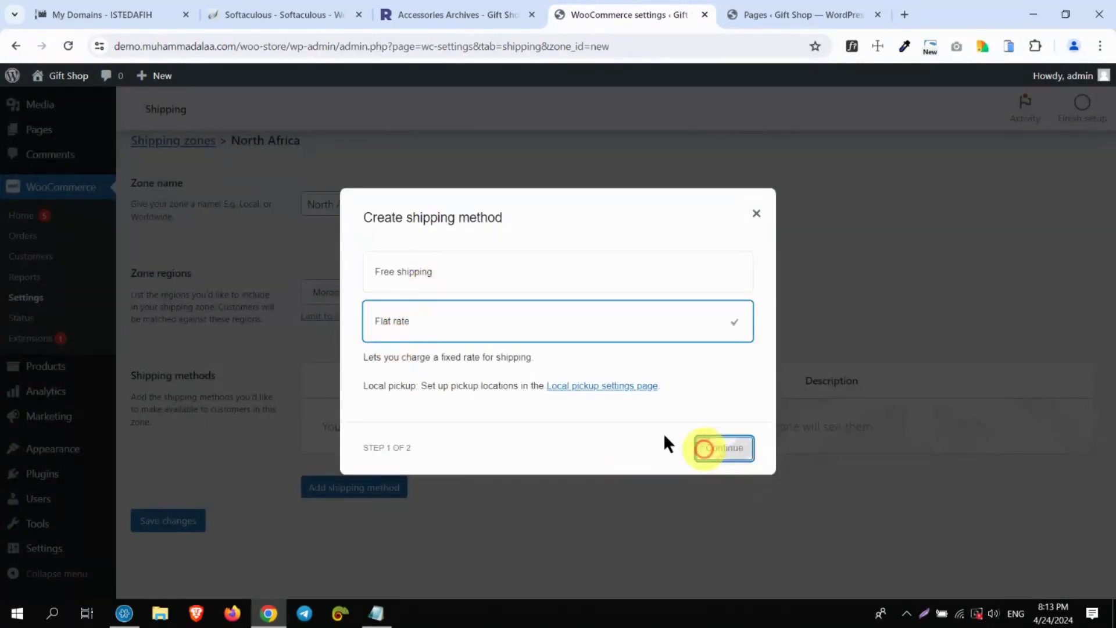
# Name the North Africa flat rate method "DHL", set its cost to $70, and save it.
pyautogui.tripleClick(423, 250)
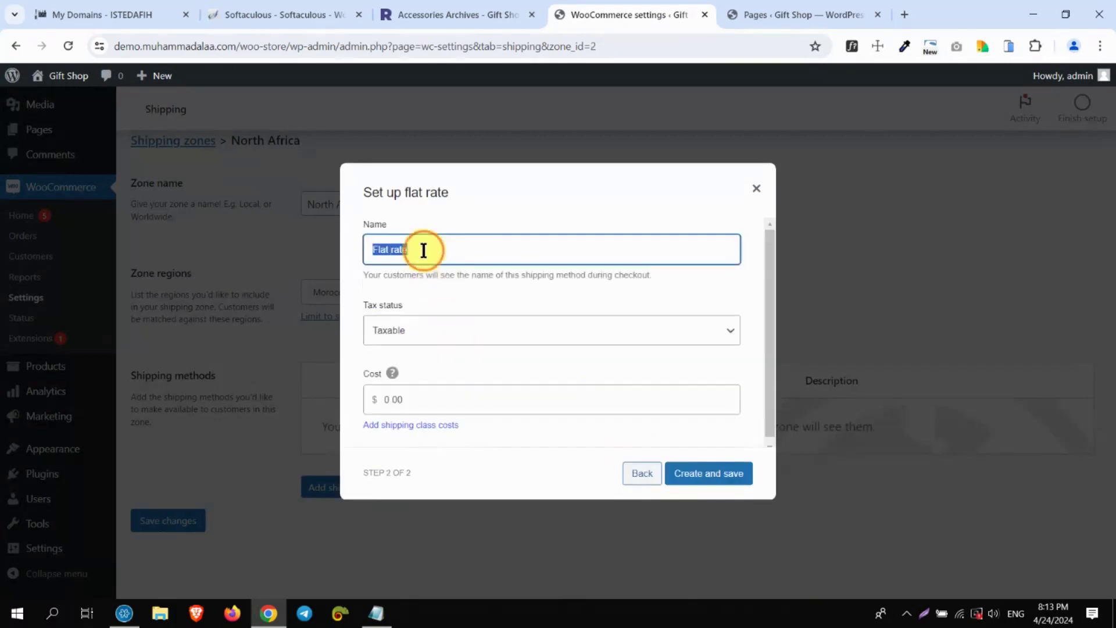
pyautogui.press('BackSpace')
pyautogui.write('DHL')
pyautogui.doubleClick(398, 400)
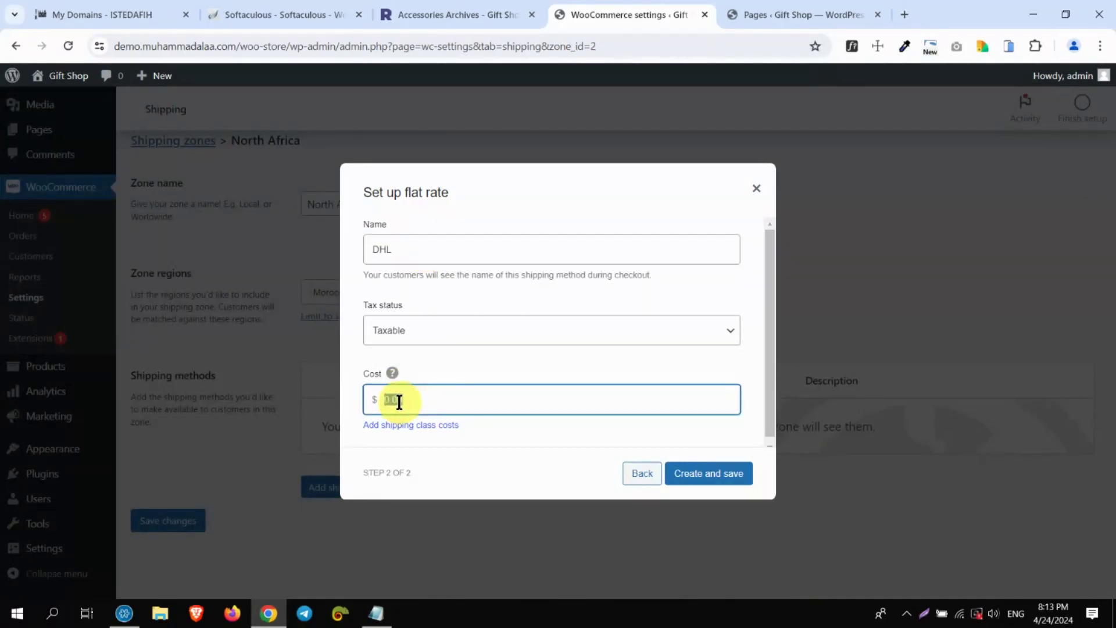
pyautogui.write('70')
pyautogui.click(724, 472)
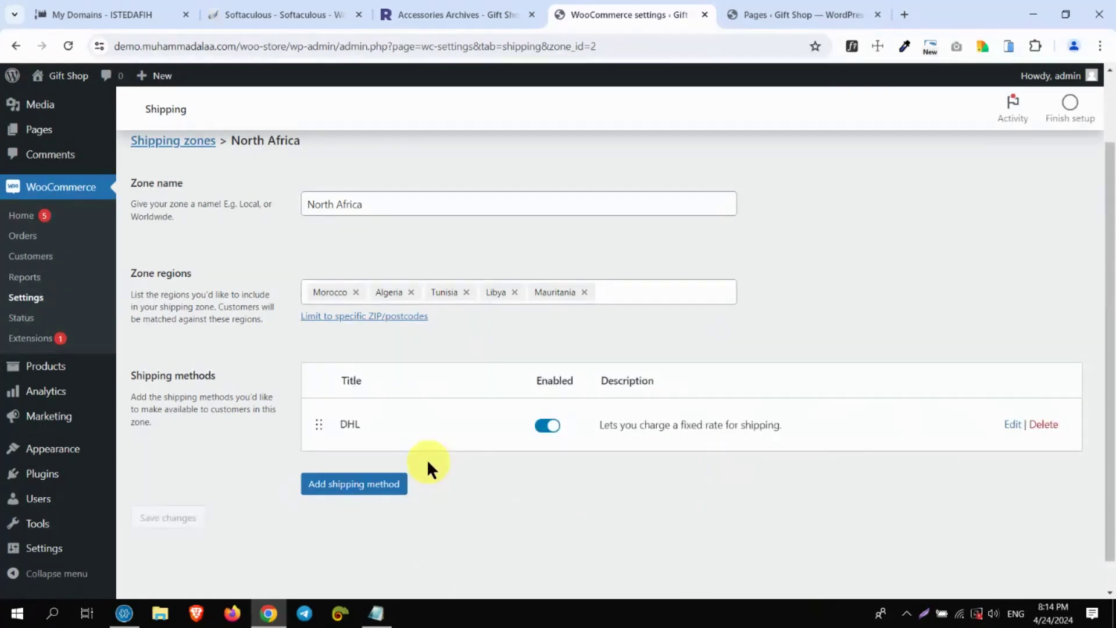
# Return to the shipping zones list and review the North Africa regions and the Rest of the world zone's shipping methods.
pyautogui.click(162, 141)
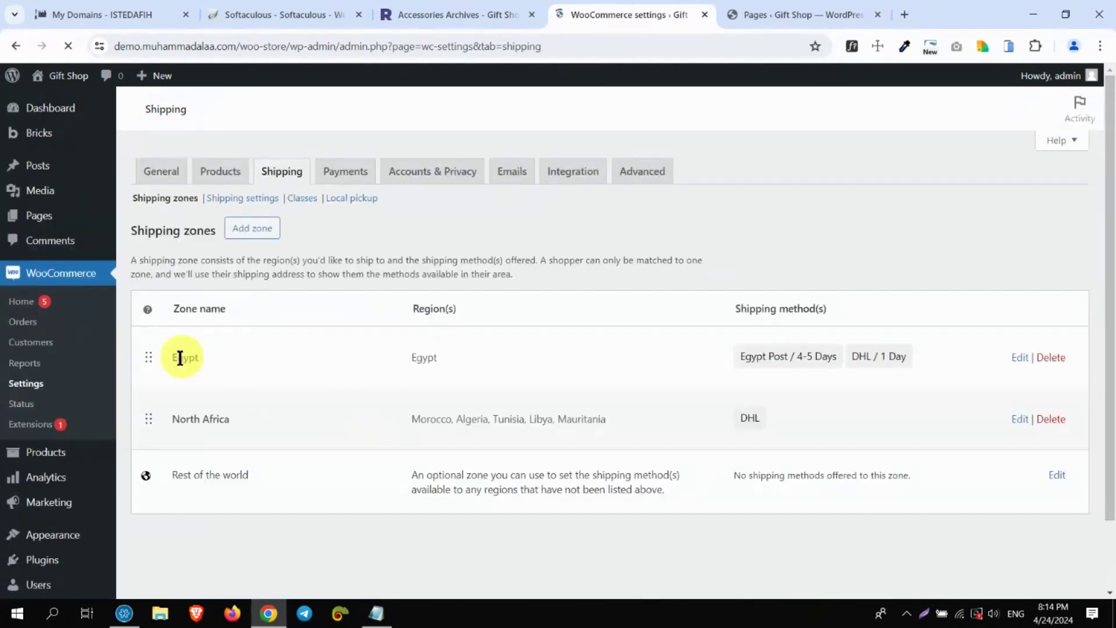
pyautogui.doubleClick(436, 420)
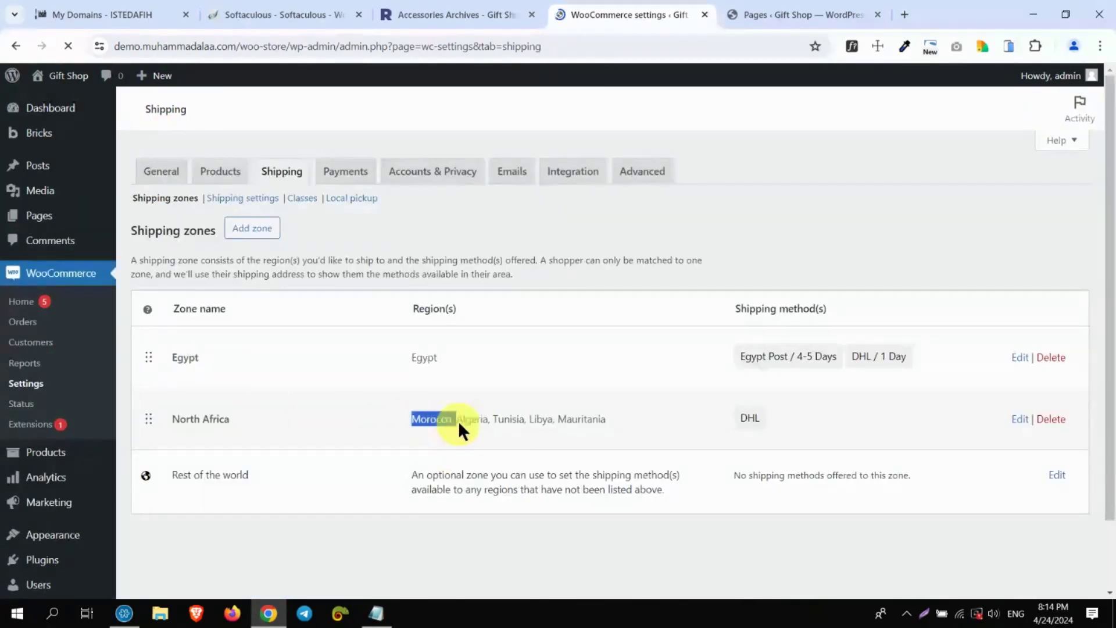
pyautogui.moveTo(458, 421); pyautogui.dragTo(612, 424)
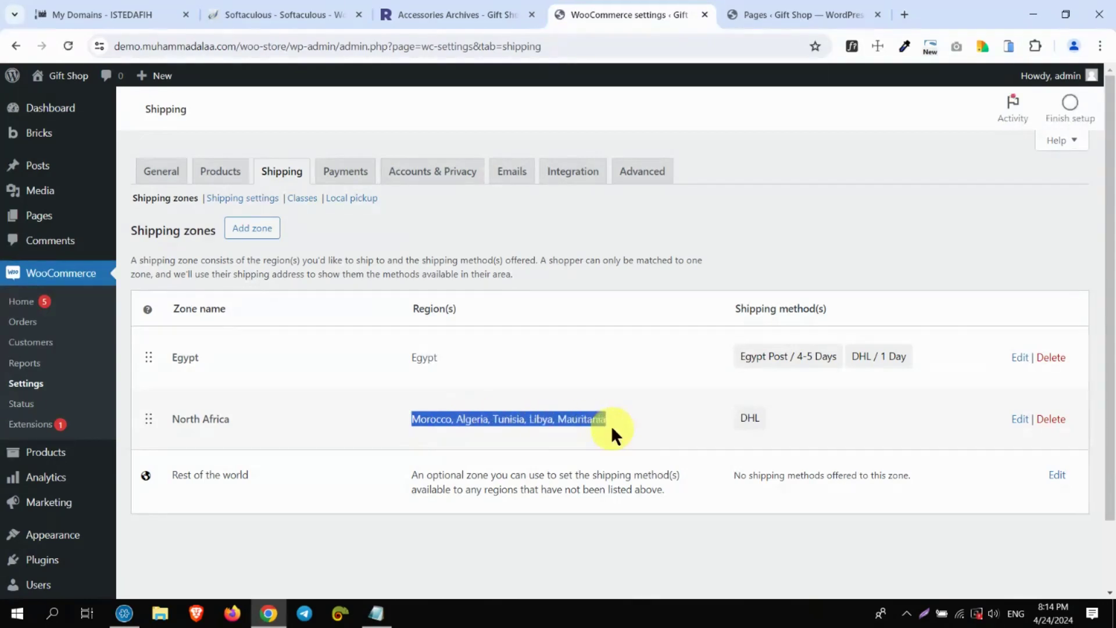
pyautogui.moveTo(762, 494); pyautogui.dragTo(765, 494)
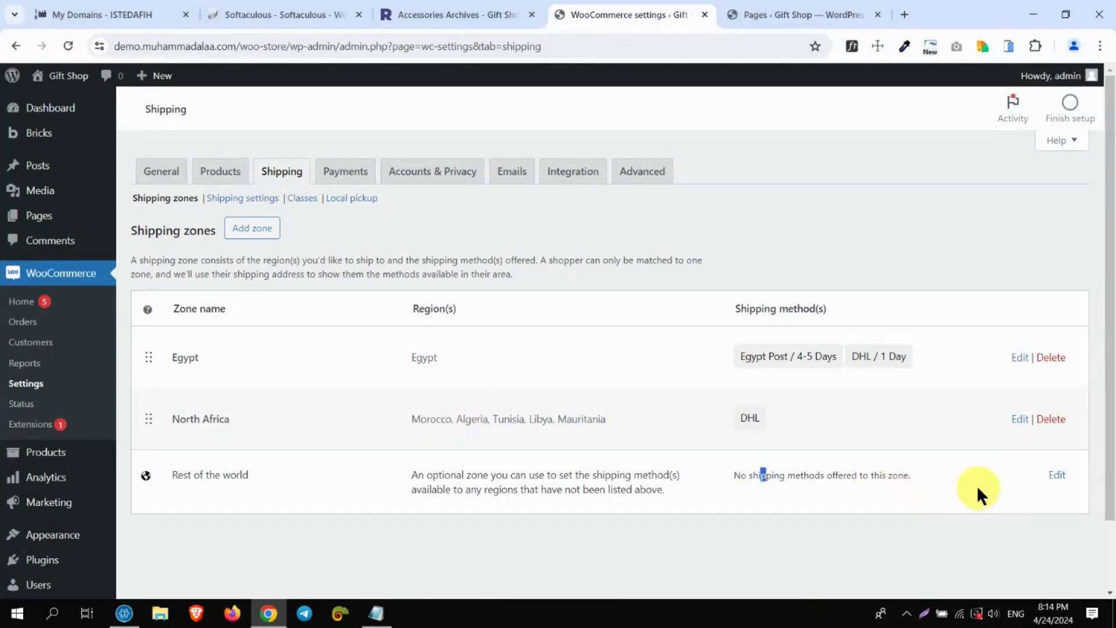
pyautogui.moveTo(170, 472); pyautogui.dragTo(257, 474)
pyautogui.moveTo(734, 475); pyautogui.dragTo(925, 463)
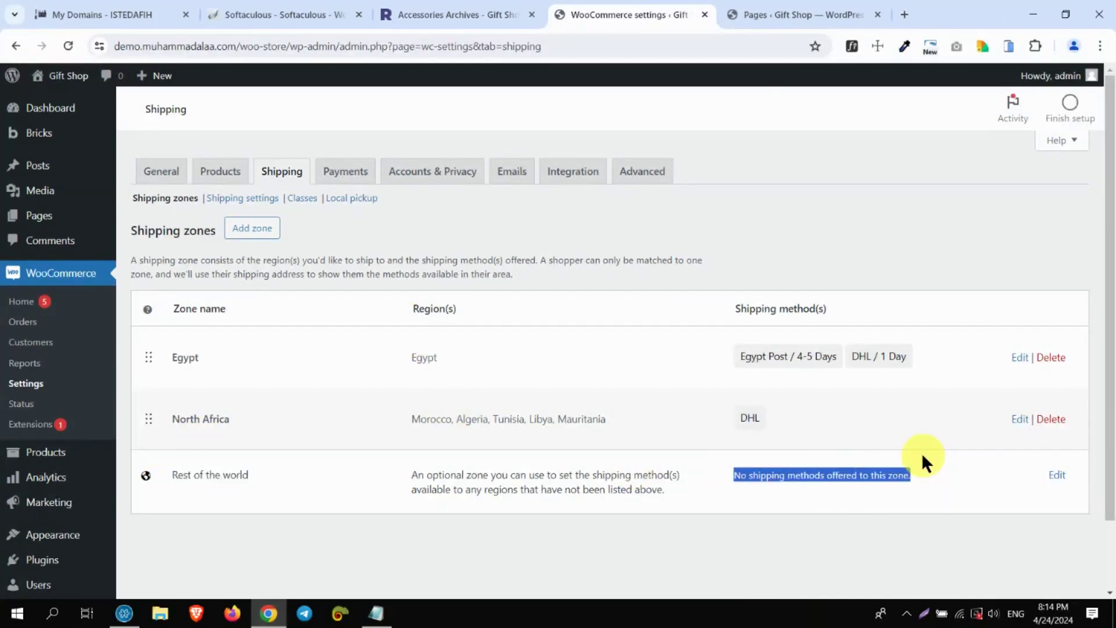
# Edit the Rest of the world zone, add a shipping method of type Flat rate, and proceed to its setup.
pyautogui.click(1057, 476)
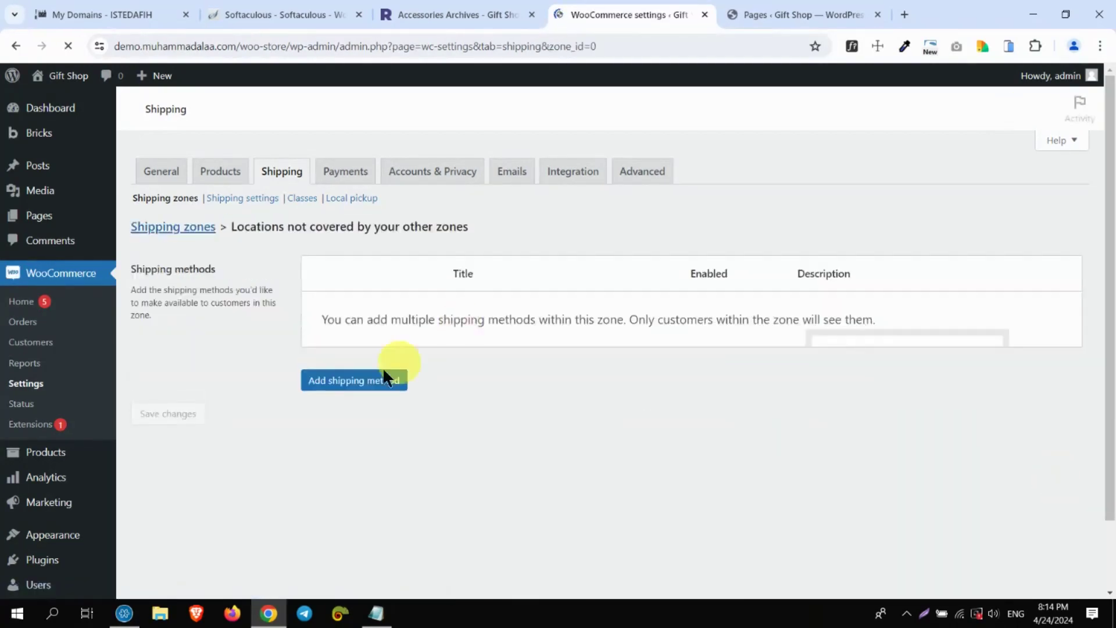
pyautogui.click(365, 379)
pyautogui.click(407, 334)
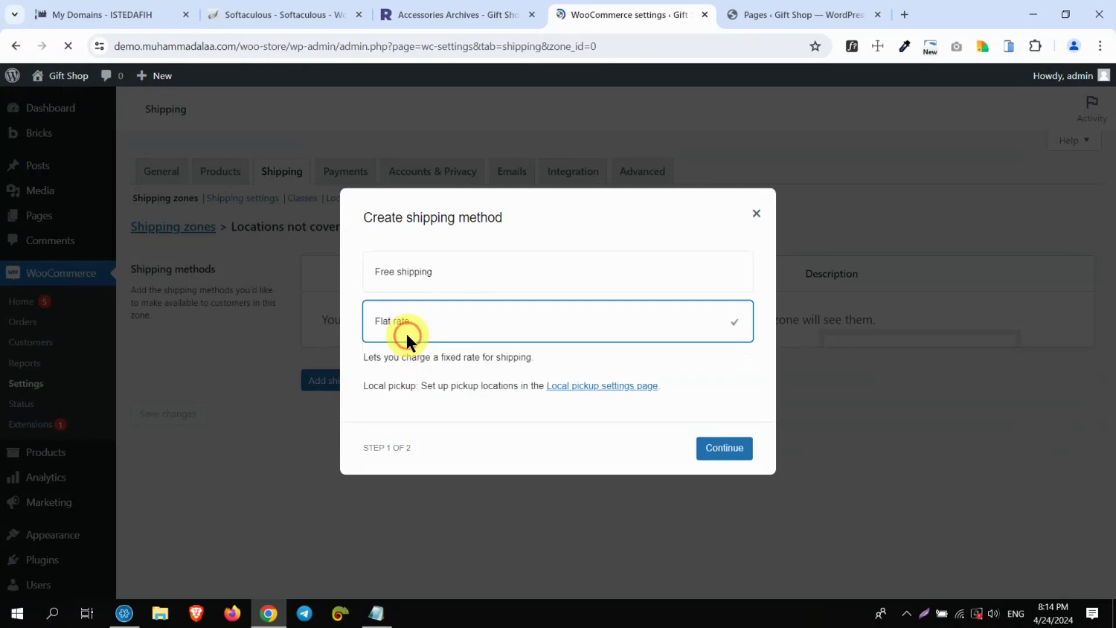
pyautogui.click(716, 455)
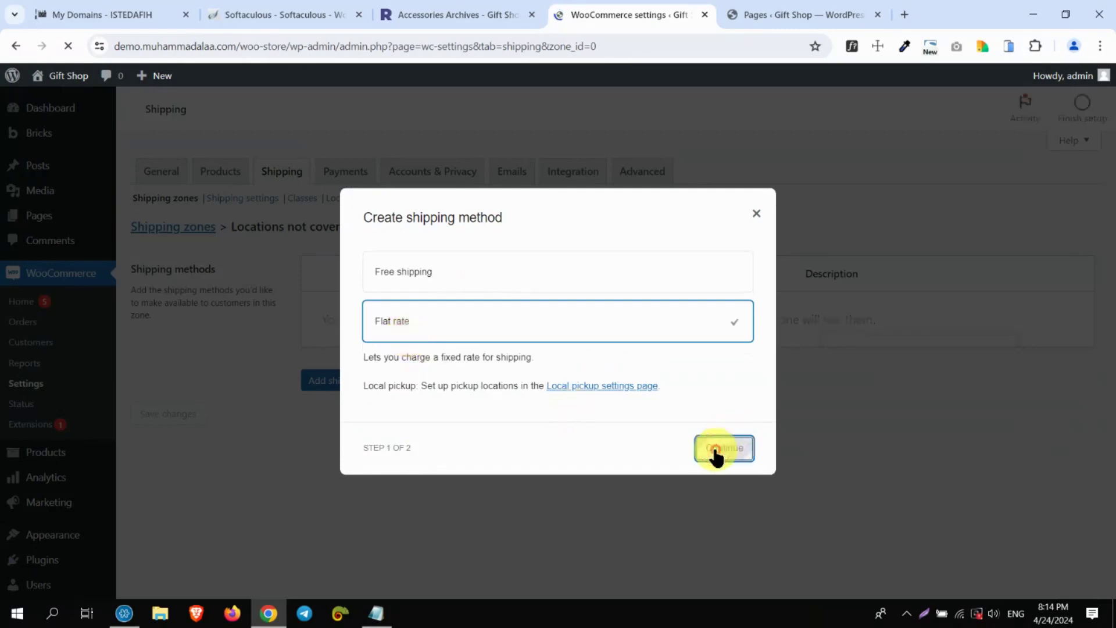
# Name the Rest of the world flat rate method "DHL", set its cost to 120, and save it.
pyautogui.tripleClick(487, 255)
pyautogui.write('DHL')
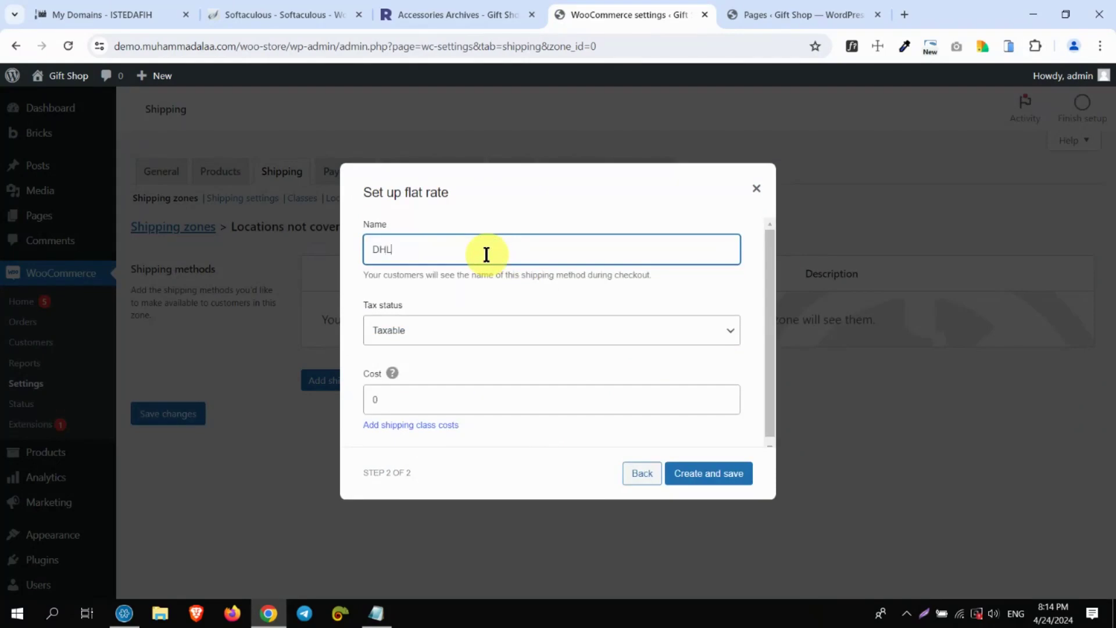
pyautogui.doubleClick(434, 395)
pyautogui.write('10')
pyautogui.press('BackSpace')
pyautogui.write('20')
pyautogui.click(718, 481)
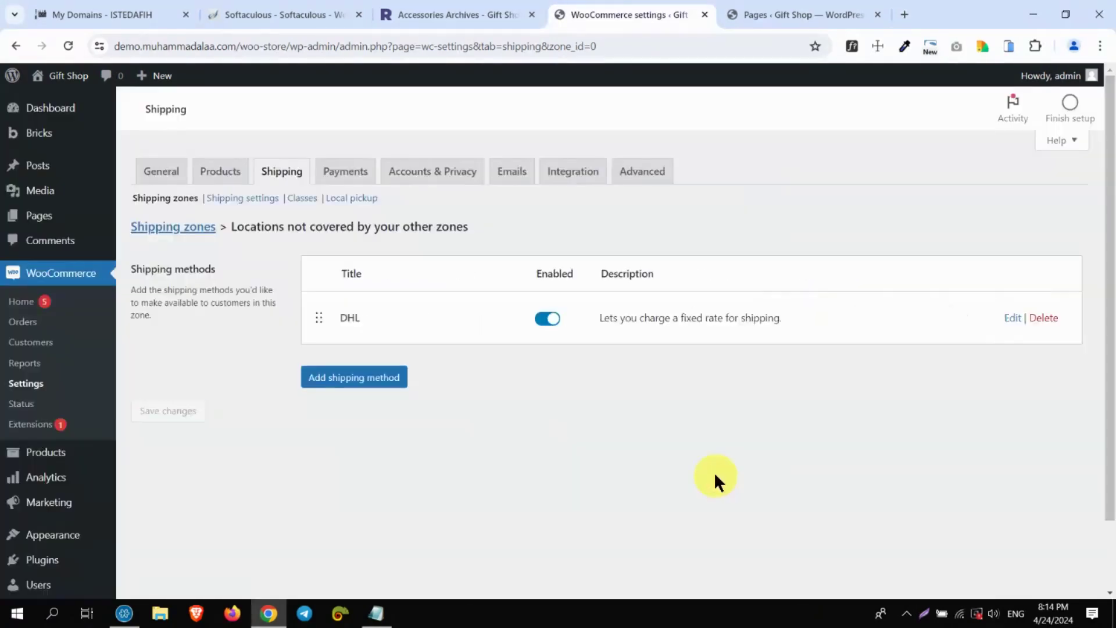
# Return to the shipping zones list and review the shipping methods offered for Egypt and North Africa.
pyautogui.click(161, 230)
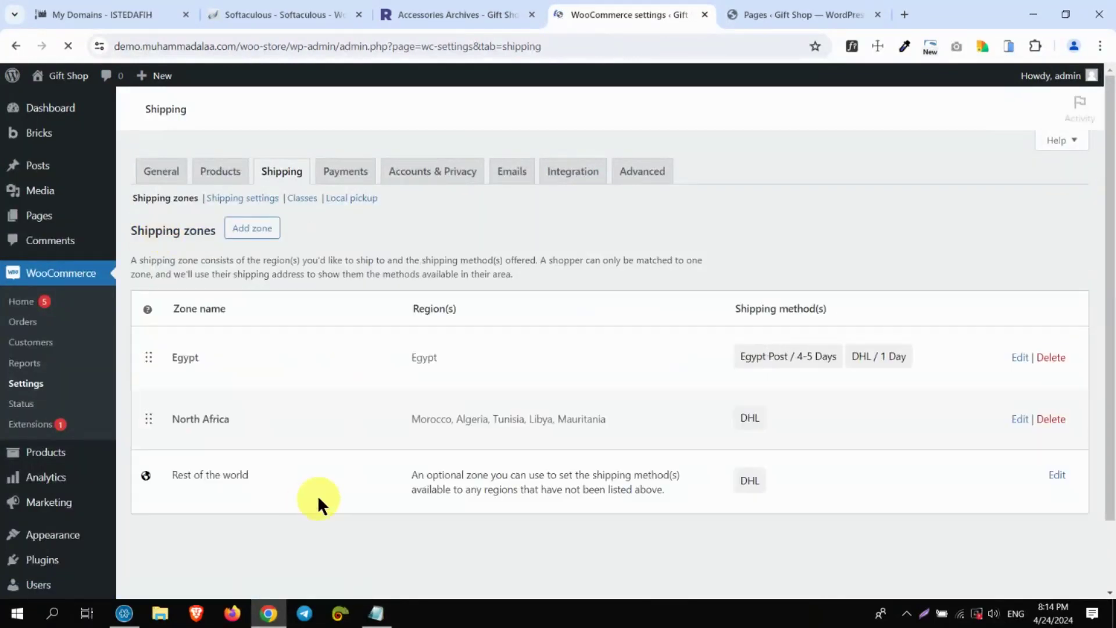
pyautogui.moveTo(615, 421); pyautogui.dragTo(337, 342)
pyautogui.click(252, 229)
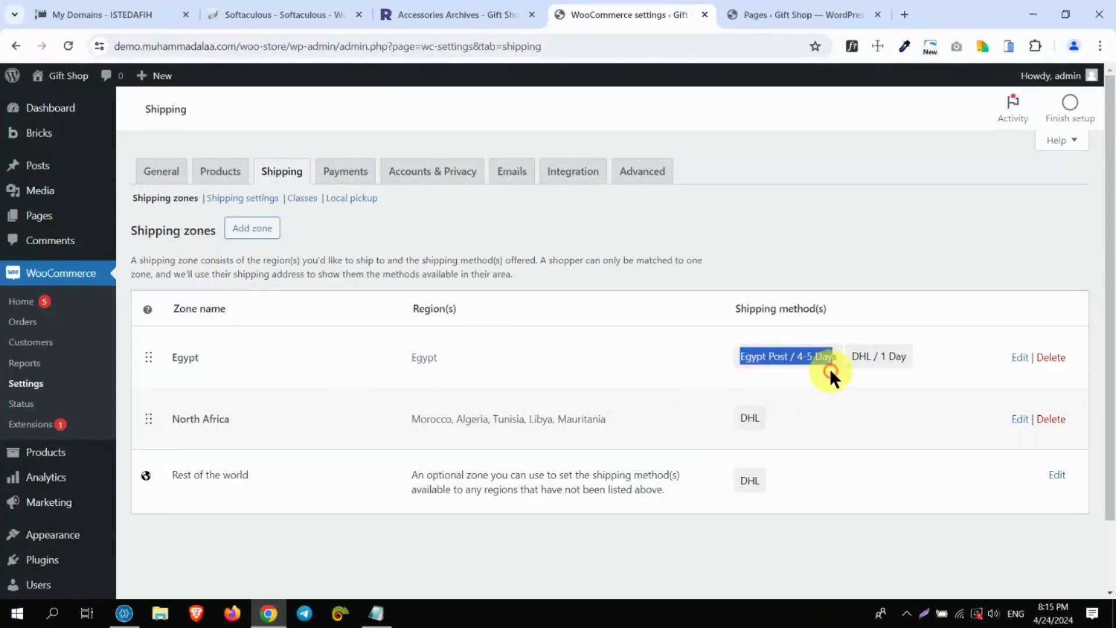
pyautogui.moveTo(798, 356); pyautogui.dragTo(829, 356)
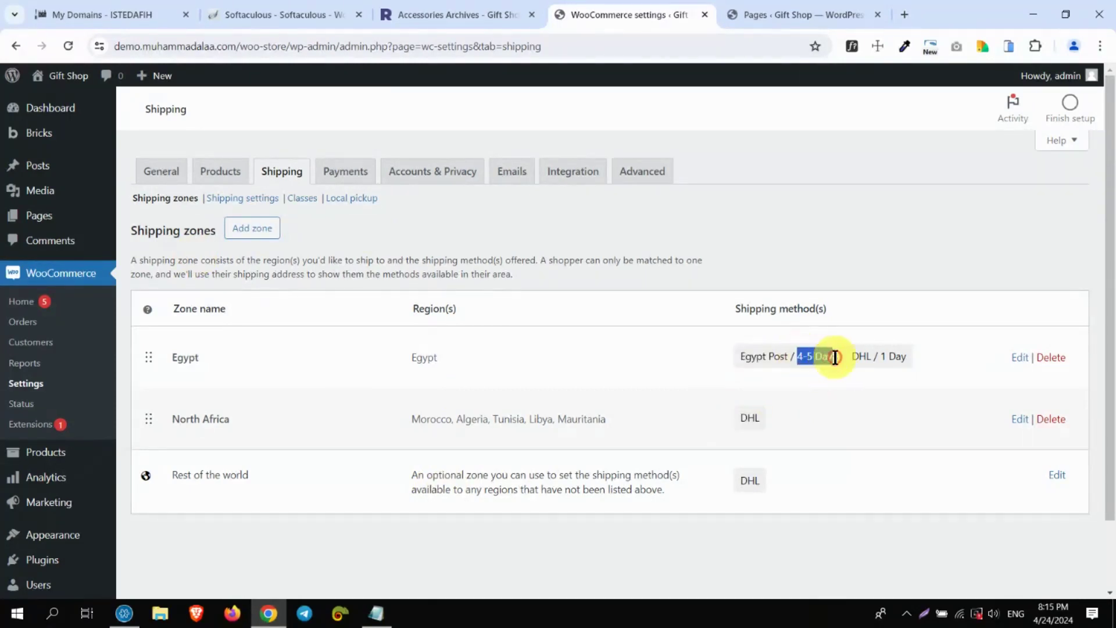
pyautogui.doubleClick(750, 417)
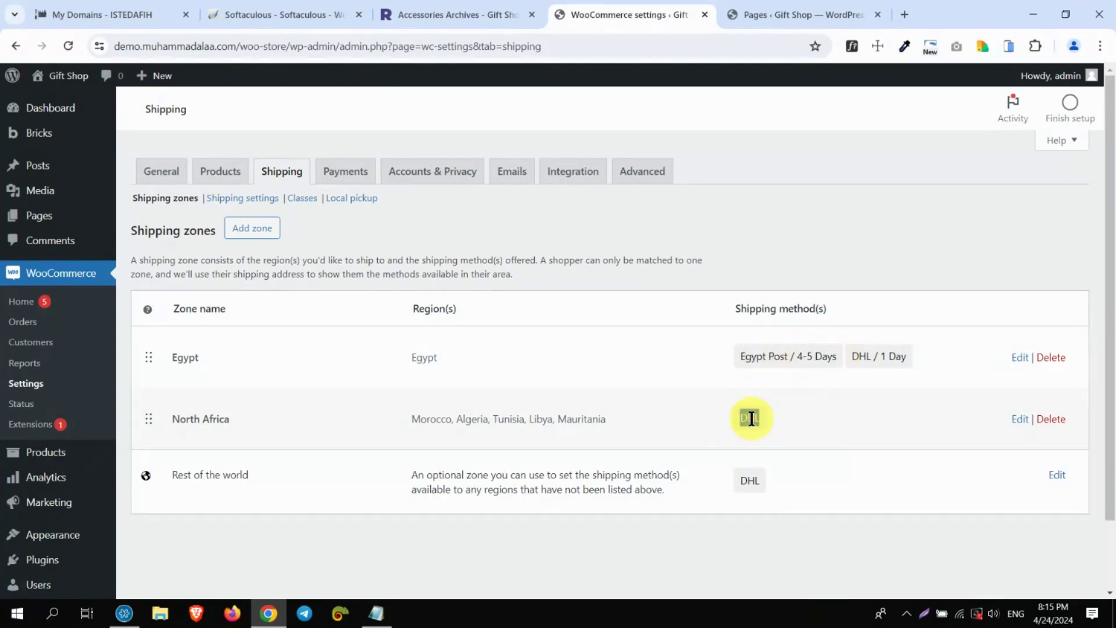
pyautogui.moveTo(836, 357); pyautogui.dragTo(737, 369)
pyautogui.moveTo(838, 356); pyautogui.dragTo(741, 356)
pyautogui.tripleClick(889, 357)
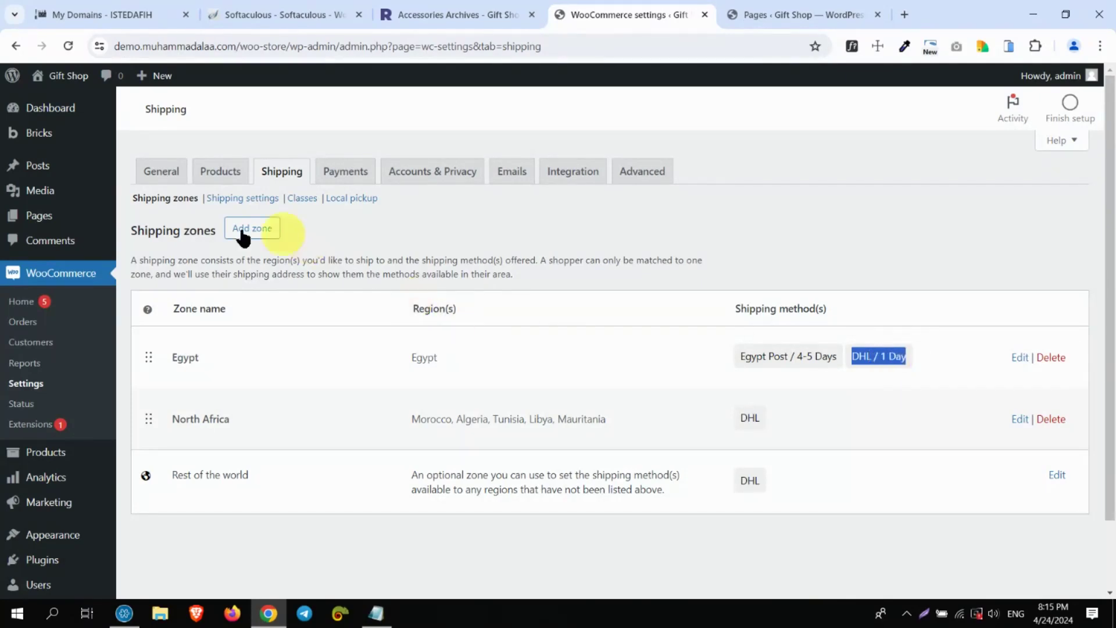
# In the shipping settings, hide shipping costs until an address is entered, force shipping to the customer billing address, and save the changes.
pyautogui.click(230, 200)
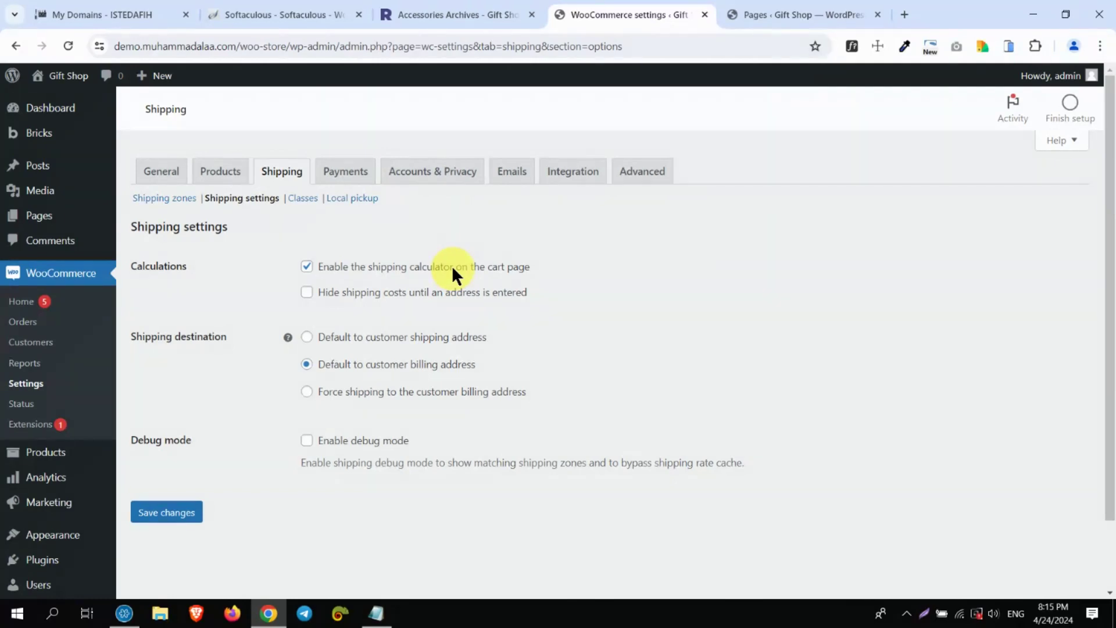
pyautogui.click(307, 294)
pyautogui.click(306, 392)
pyautogui.click(306, 344)
pyautogui.click(306, 392)
pyautogui.click(180, 515)
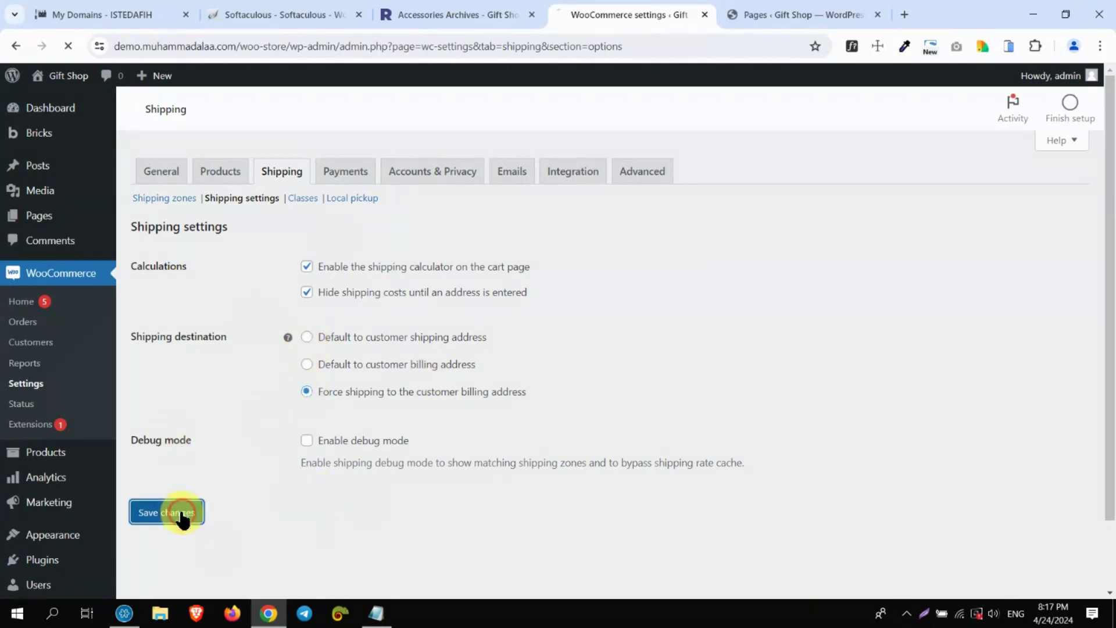